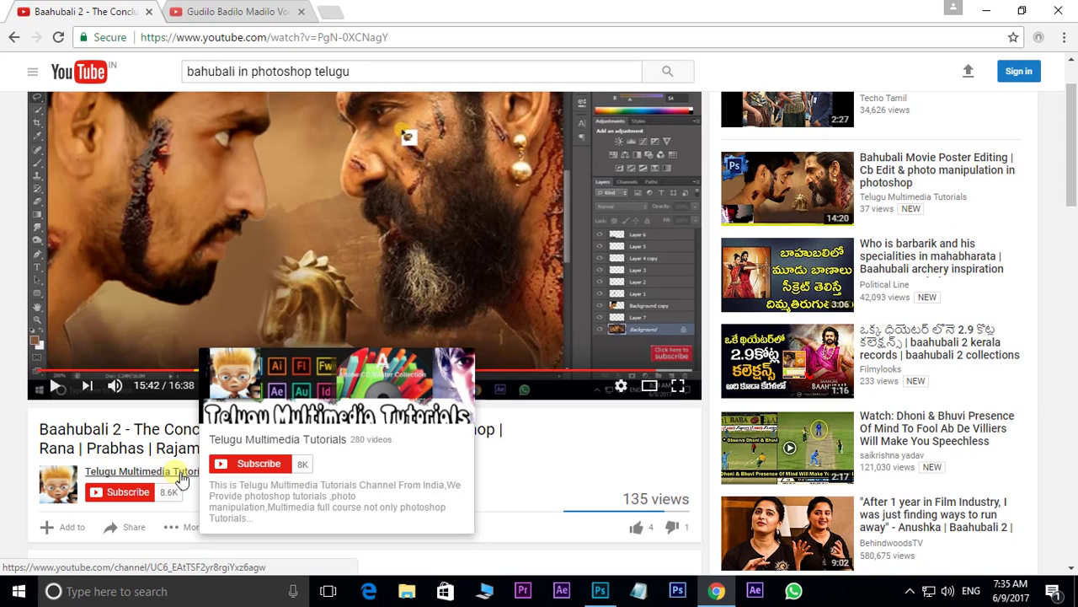
Open the Telugu Multimedia Tutorials channel and look through its home page
left_click(183, 474)
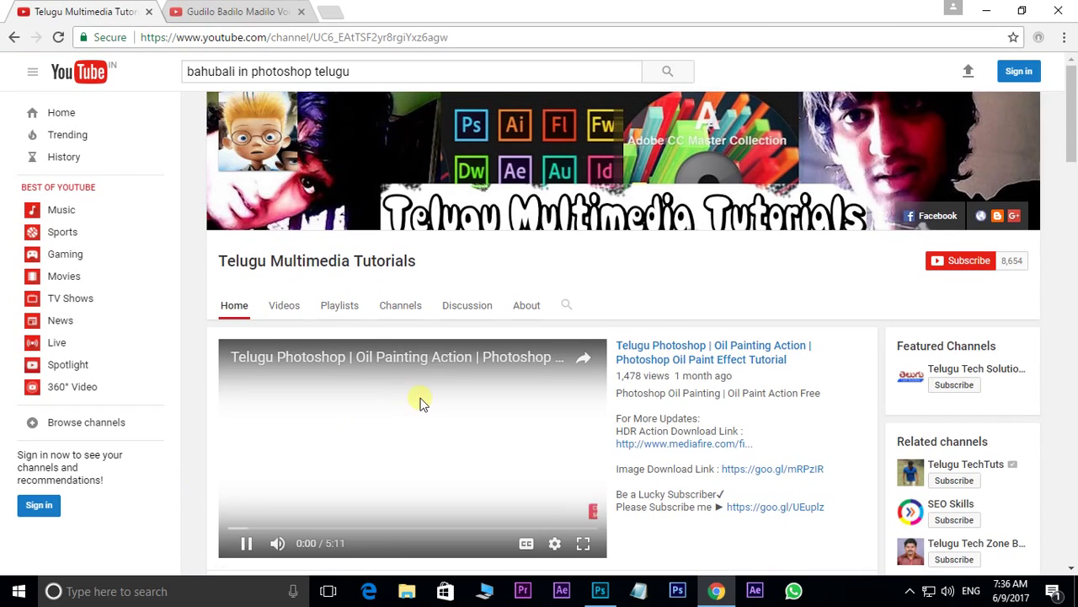
scroll(484, 373, "down", 7)
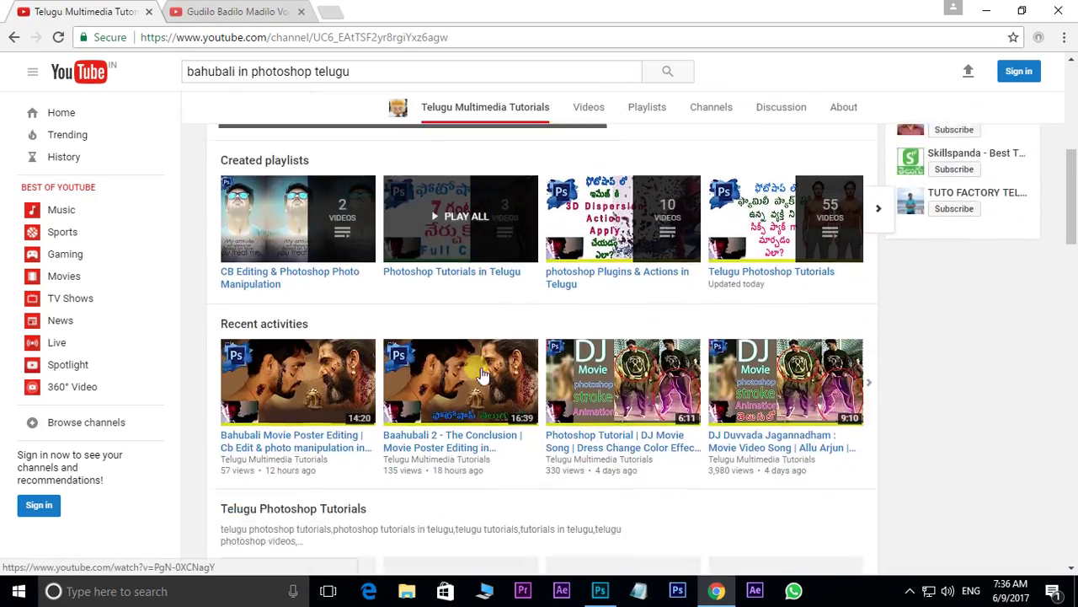
scroll(485, 374, "down", 3)
scroll(494, 376, "up", 8)
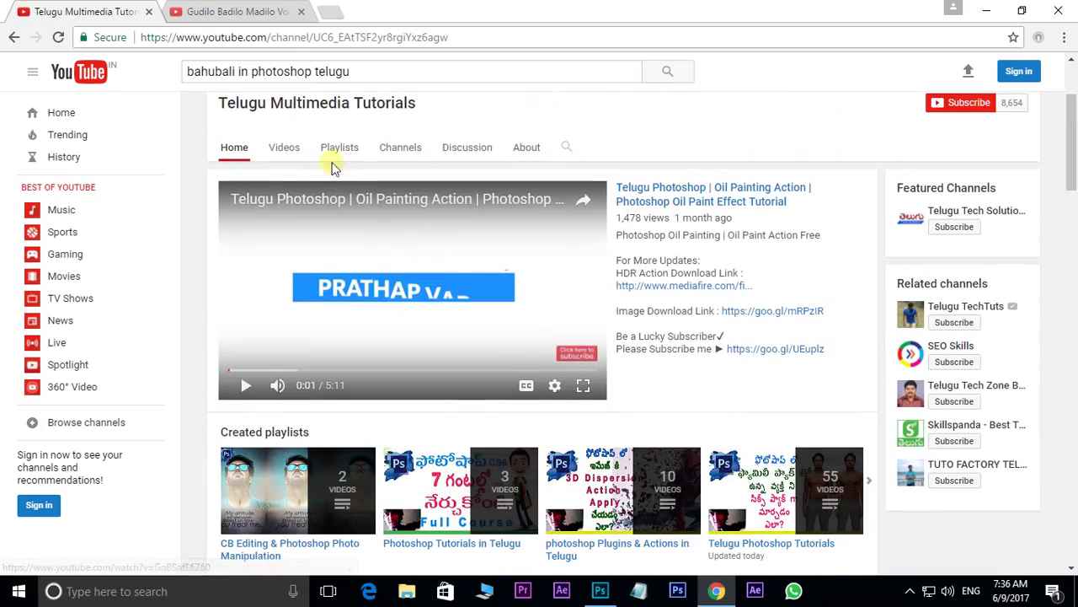
Browse the channel's uploaded videos, loading more of the list twice, and return to the newest uploads
left_click(289, 145)
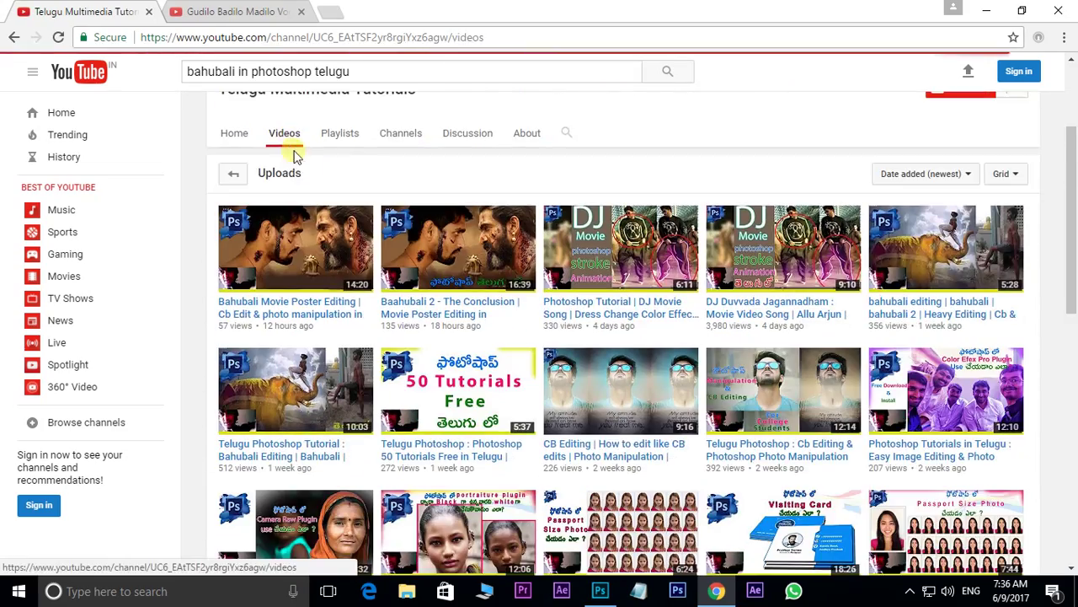
scroll(550, 310, "down", 10)
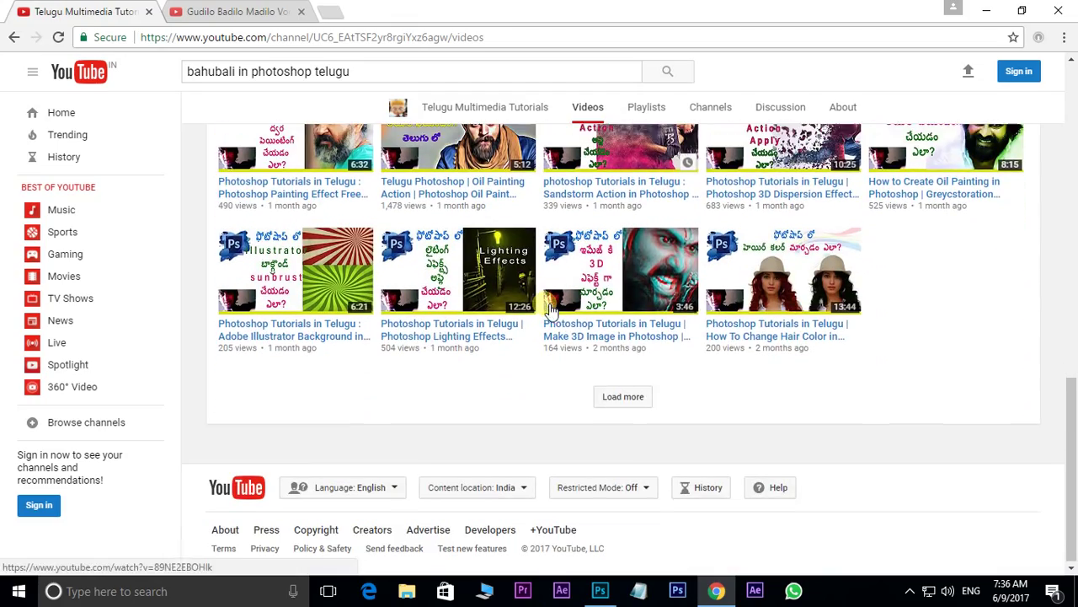
left_click(621, 394)
scroll(619, 396, "down", 3)
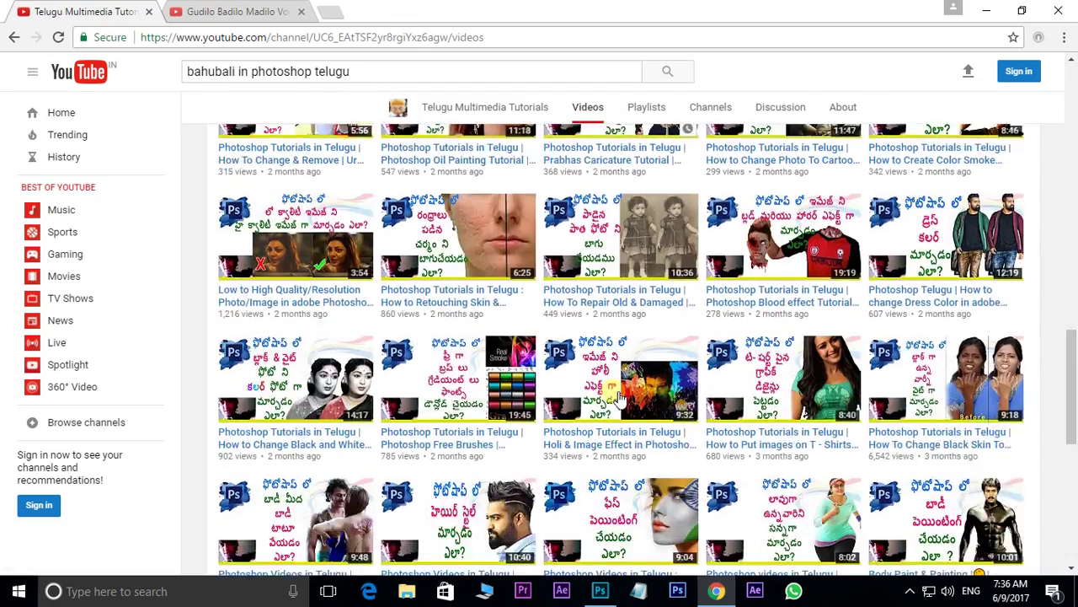
scroll(619, 396, "down", 4)
left_click(615, 399)
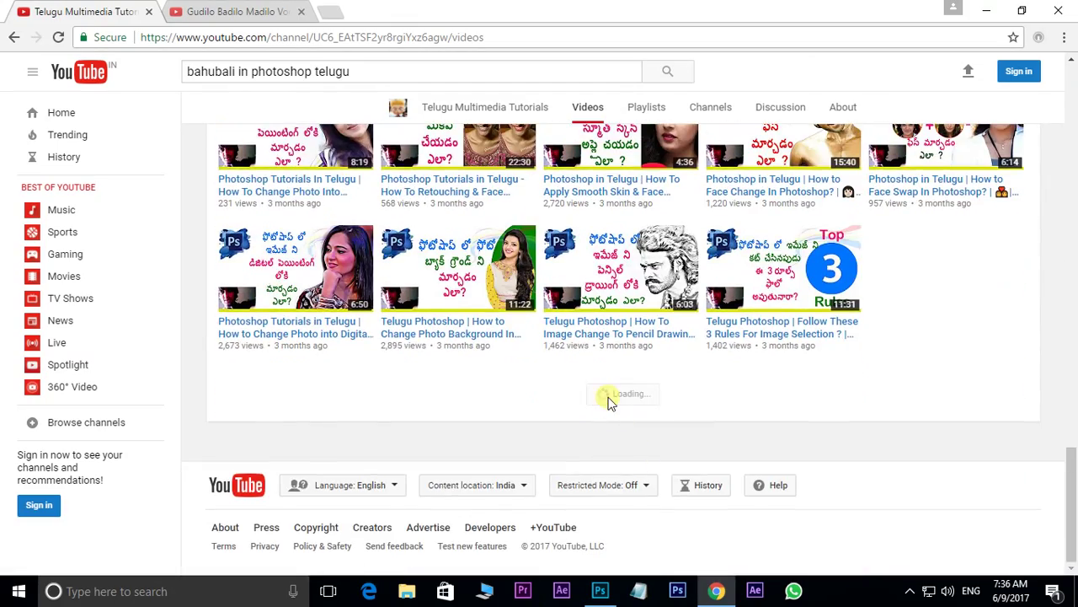
scroll(614, 403, "down", 8)
scroll(613, 403, "up", 20)
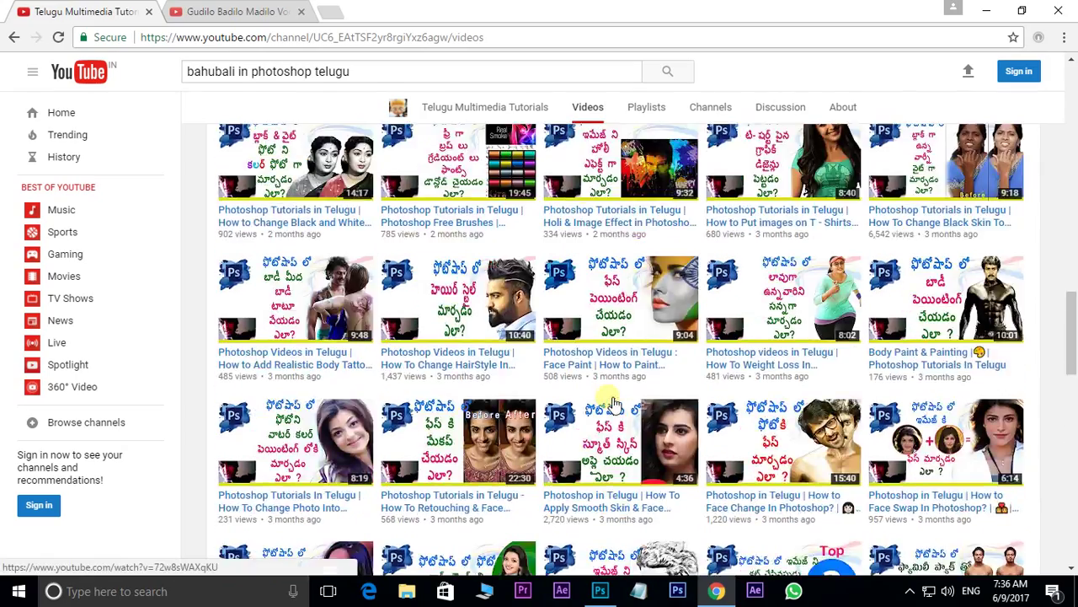
scroll(614, 403, "up", 10)
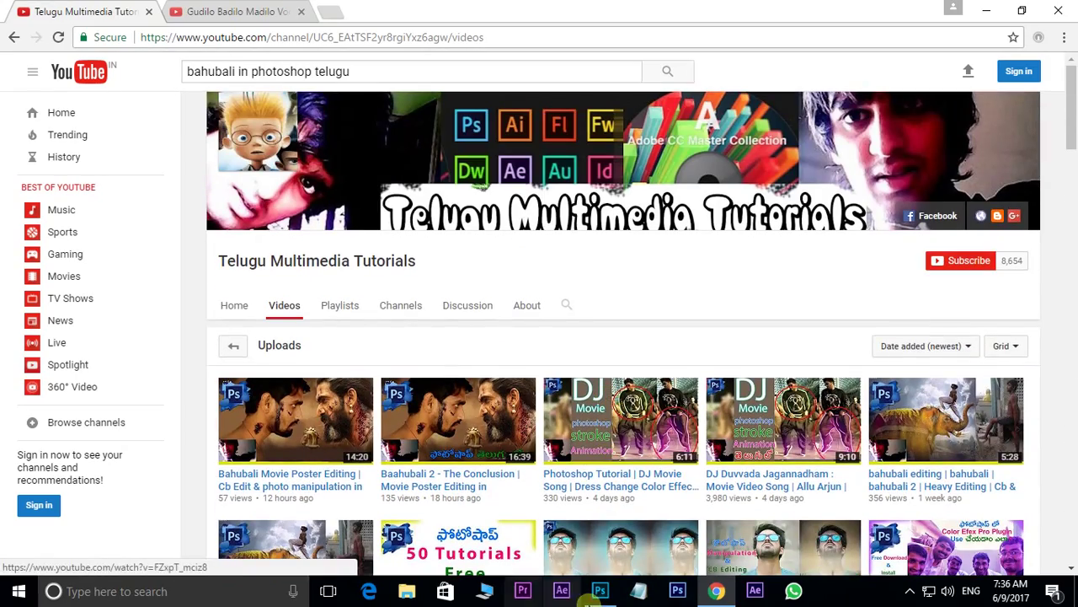
Switch to Photoshop and show the Timeline panel
left_click(601, 593)
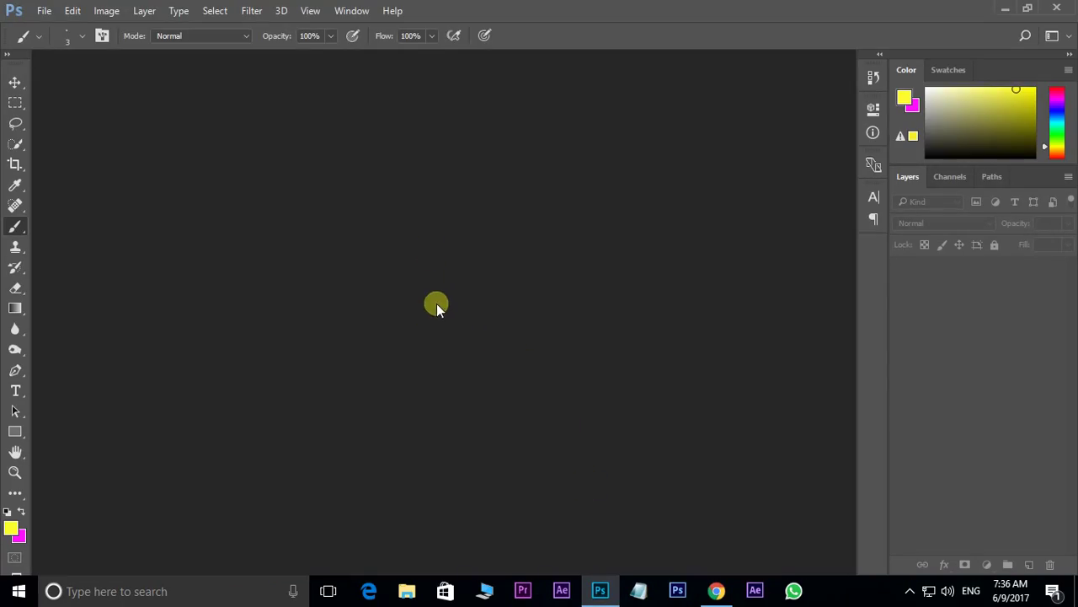
left_click(350, 12)
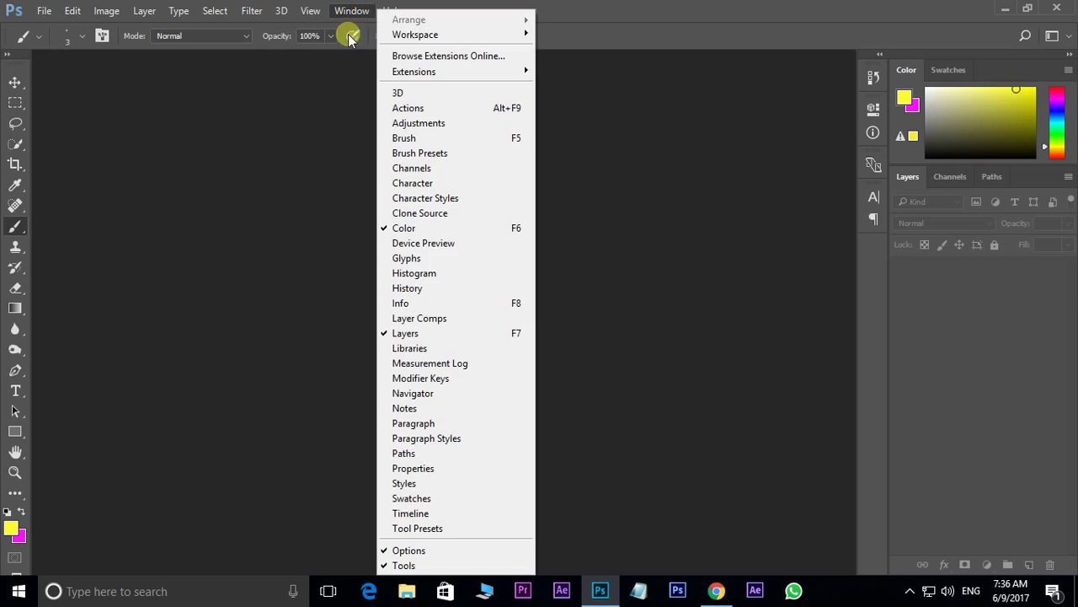
left_click(410, 513)
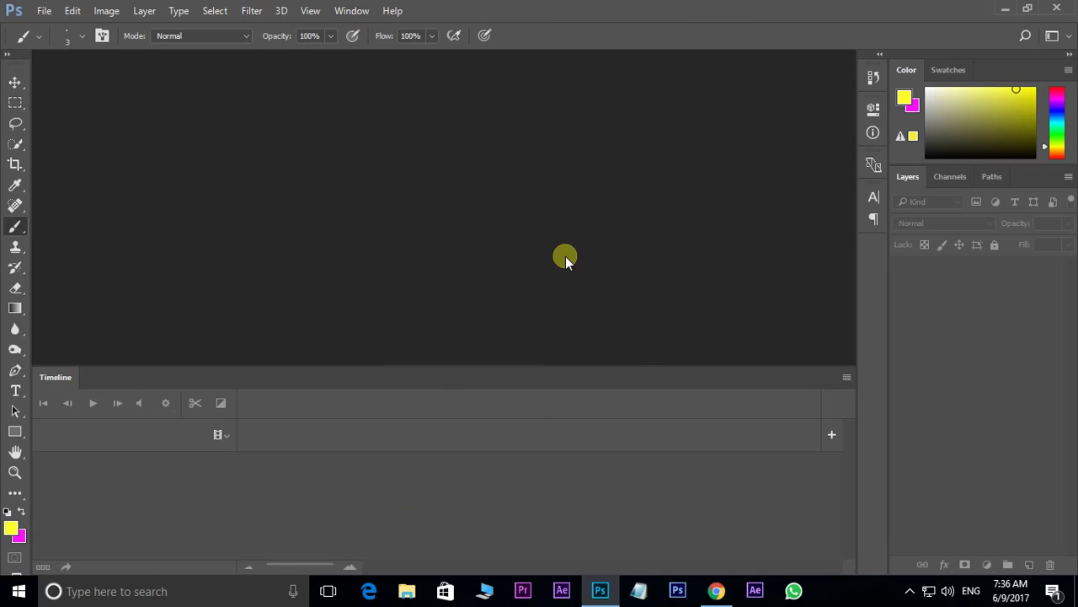
Add the Desktop video "DJ - Gudilo Badilo Madilo Vodilo 1 Min Video Song" to the timeline as media
left_click(226, 436)
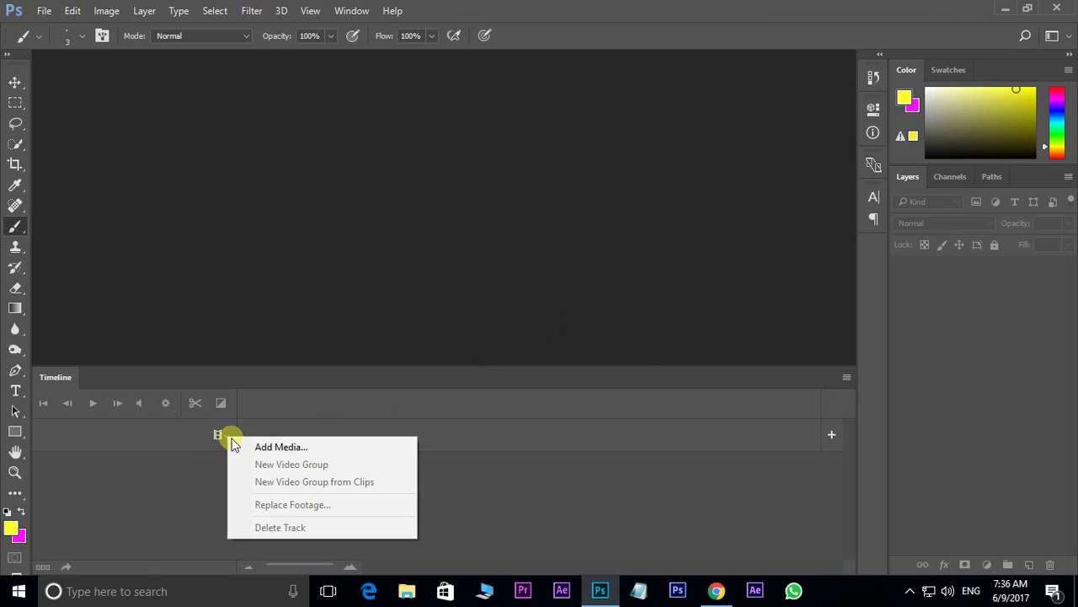
left_click(292, 448)
scroll(1066, 198, "down", 1)
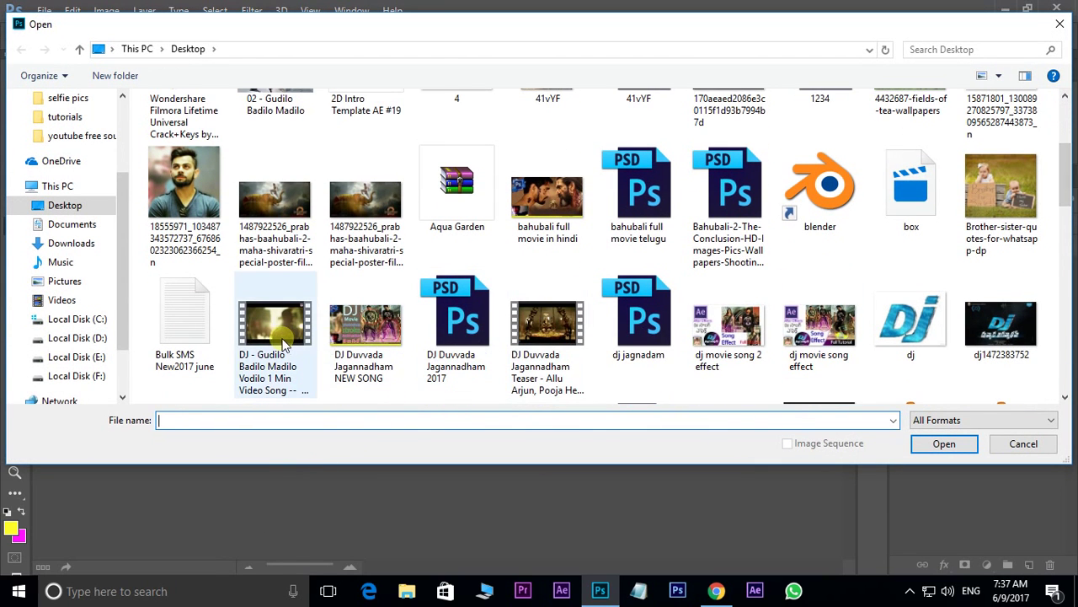
left_click(278, 339)
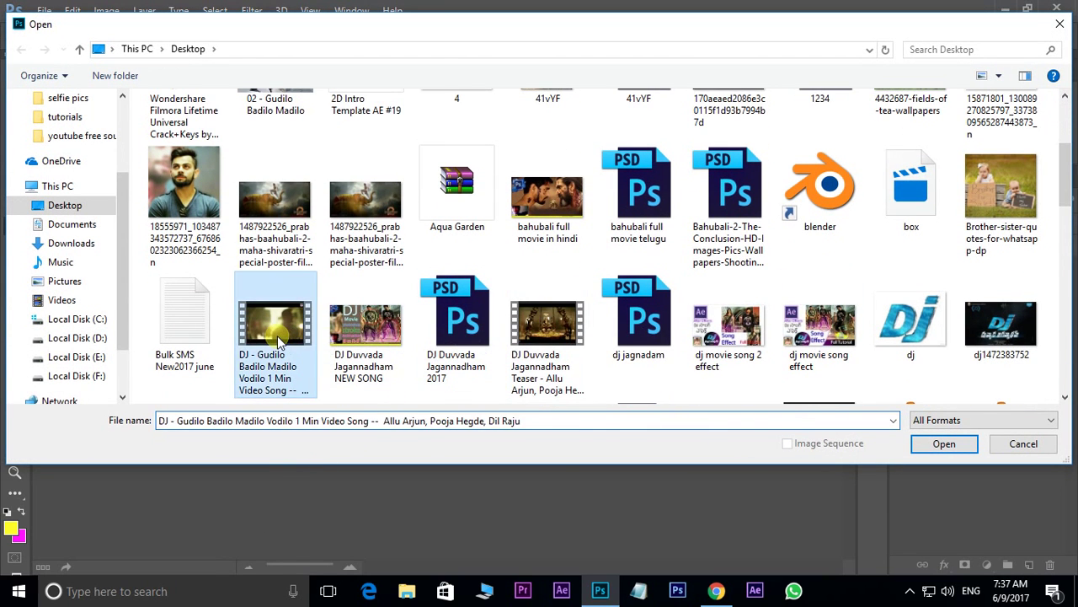
left_click(949, 445)
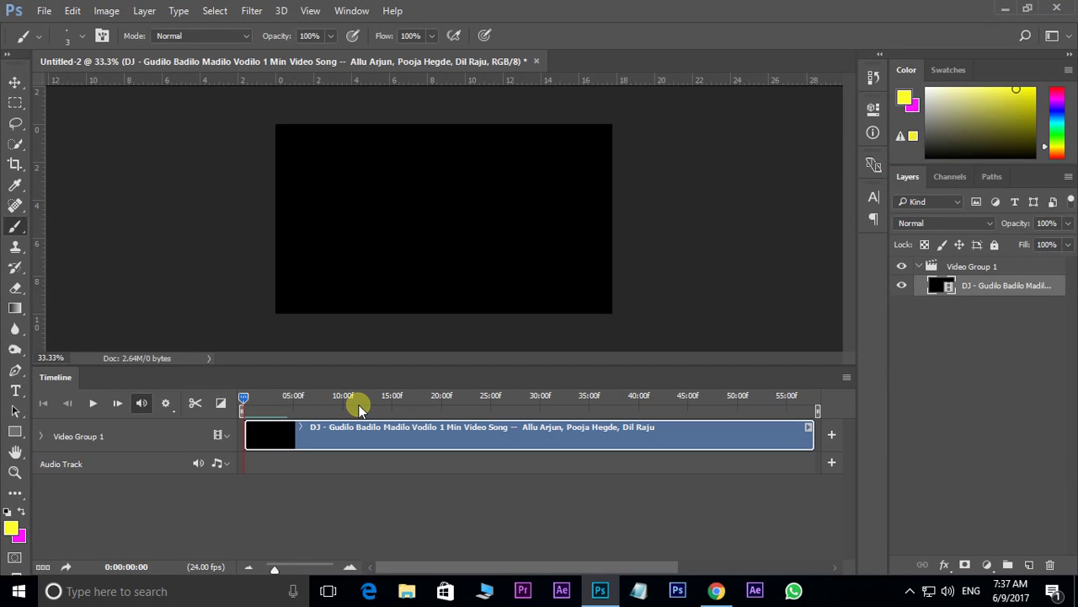
Play the video from the beginning to just past the 30-second mark to find the bridge dance scene
key("space")
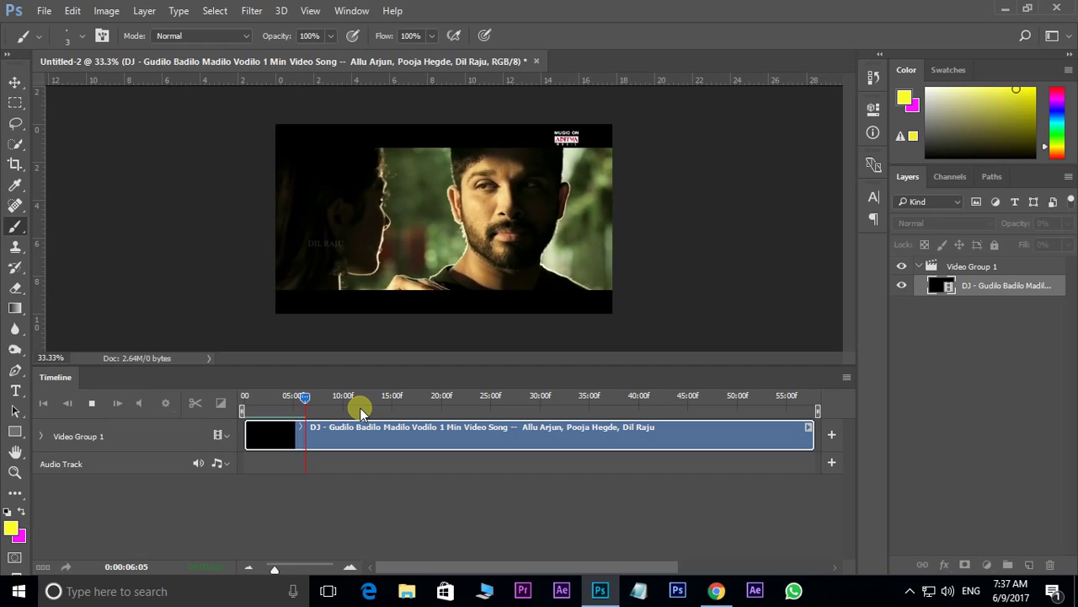
key("space")
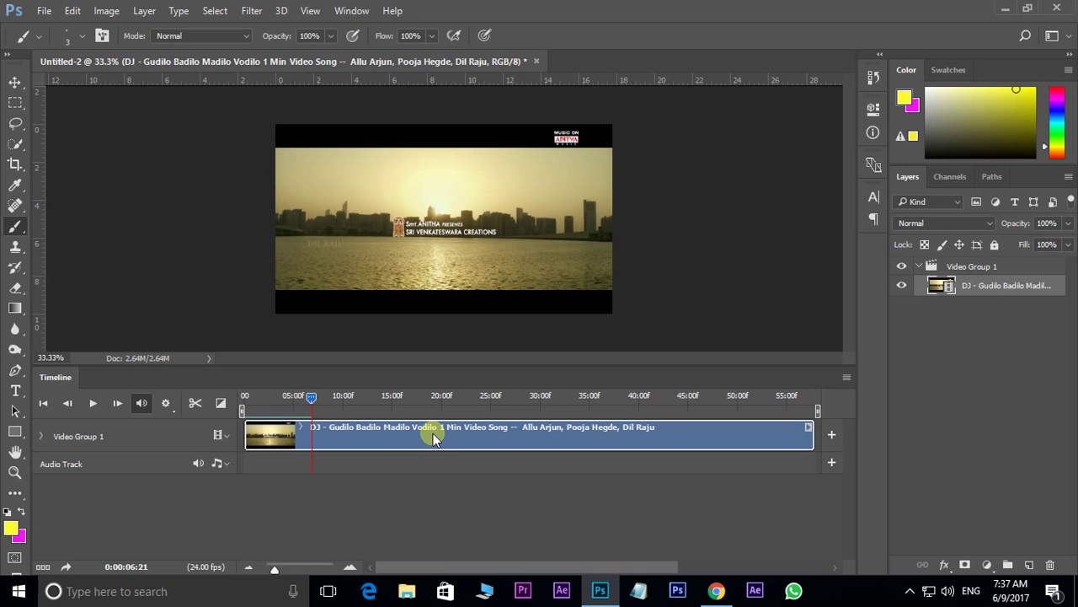
key("space")
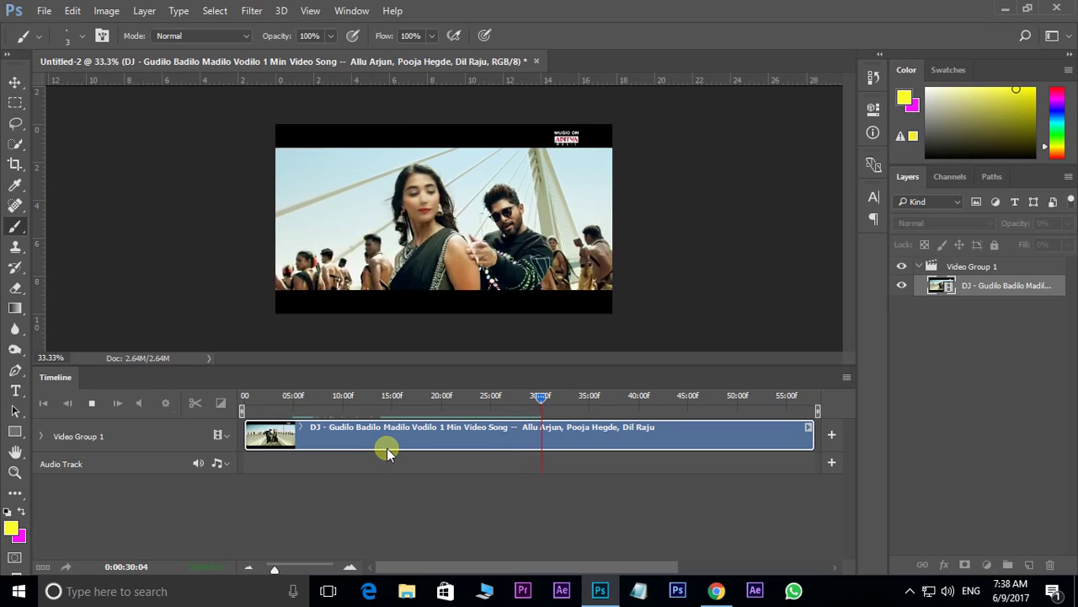
key("space")
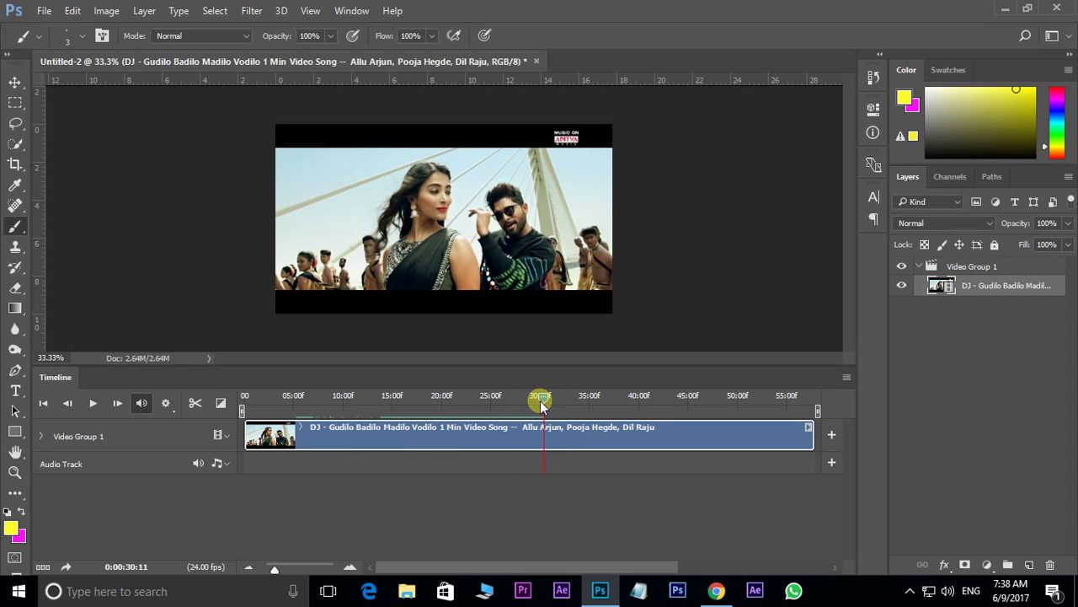
Split the video clip at 0:00:29:23, on the first frame of the bridge dance scene
left_click_drag(542, 405, 538, 404)
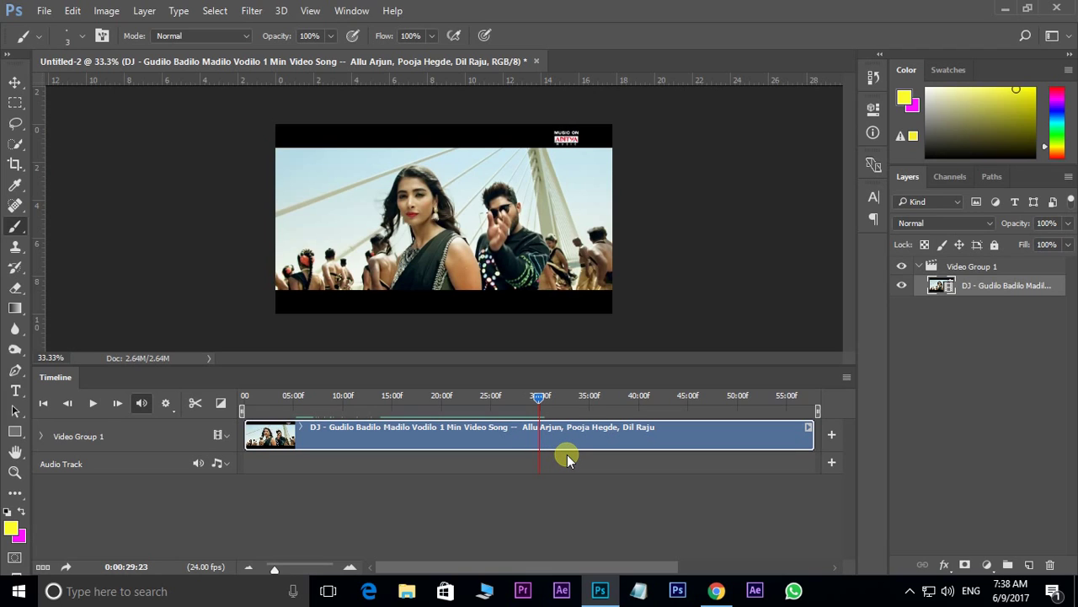
key("Left")
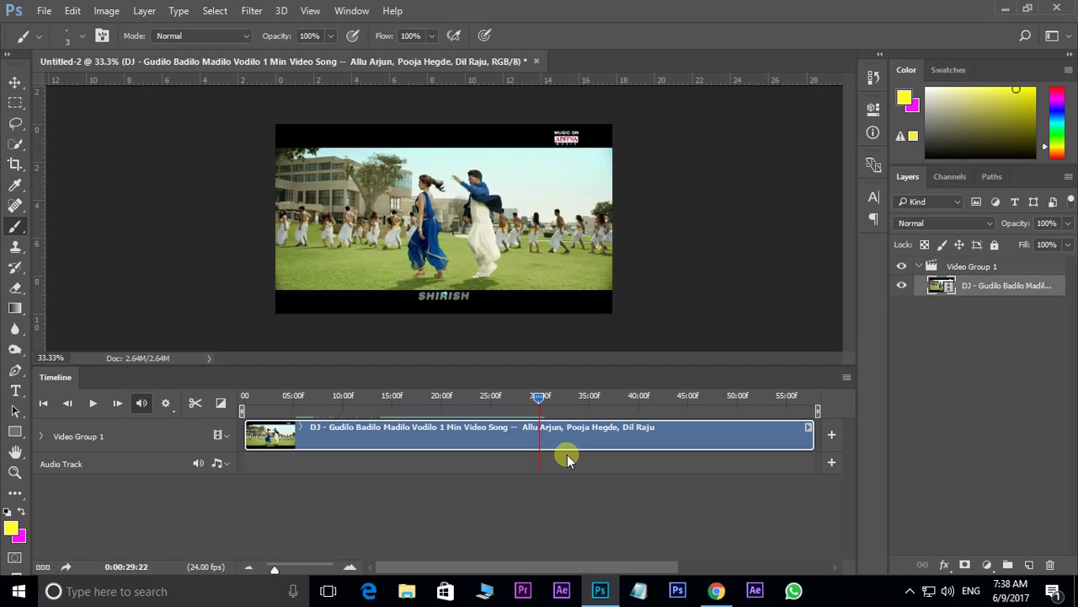
key("Right")
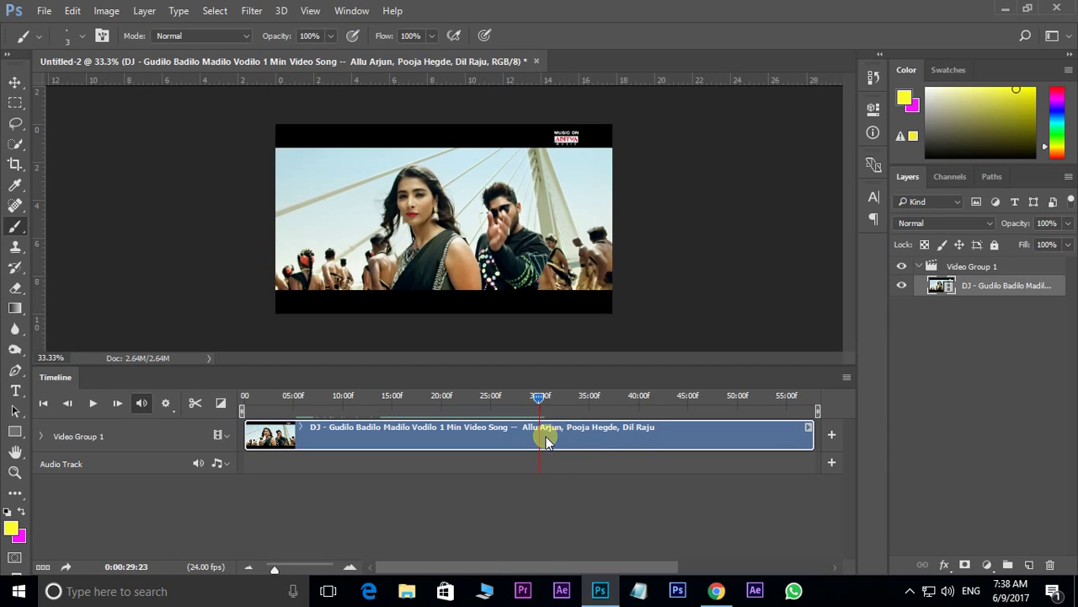
left_click(196, 404)
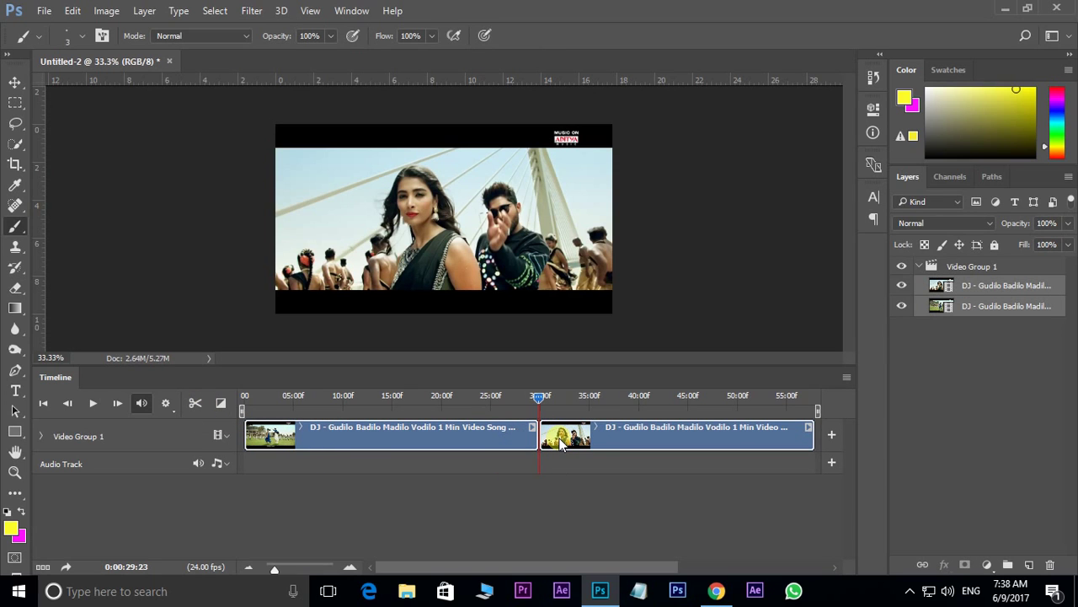
Play the scene for about two seconds and split the second clip at 0:00:32:01
key("space")
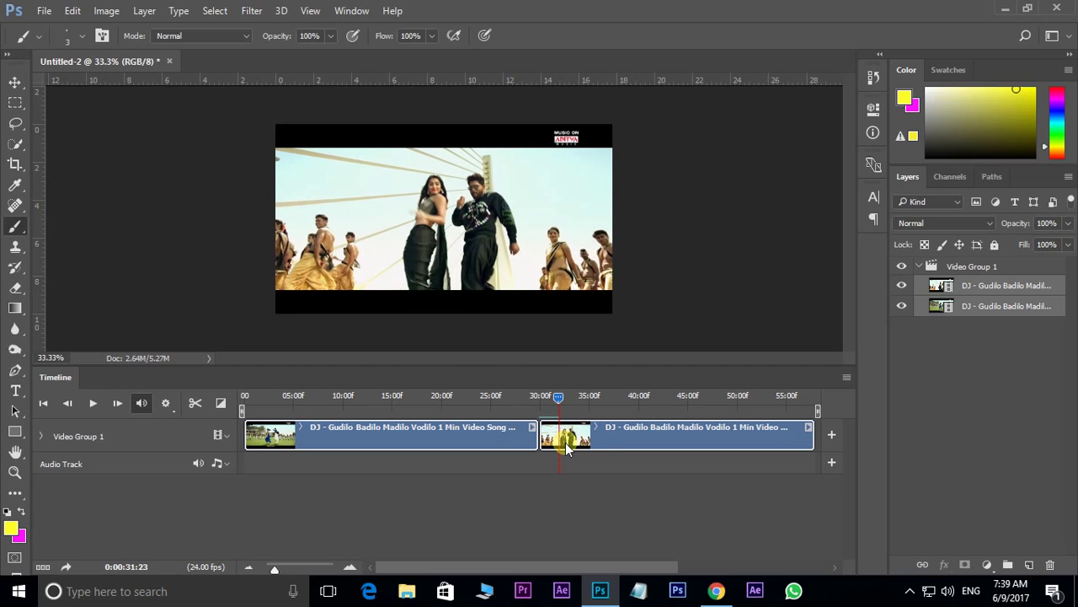
left_click(565, 442)
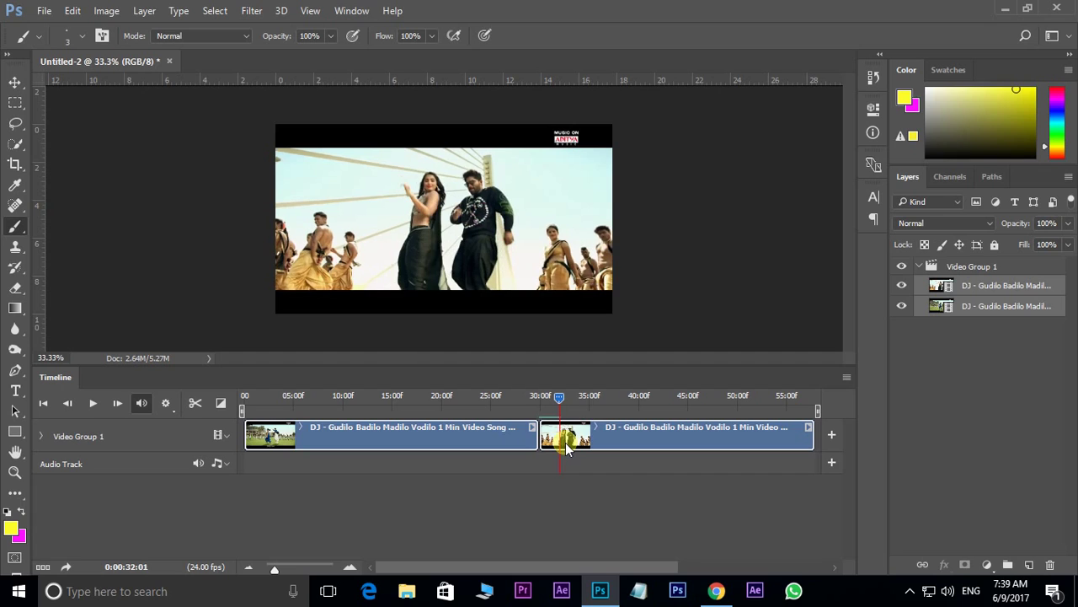
left_click(198, 402)
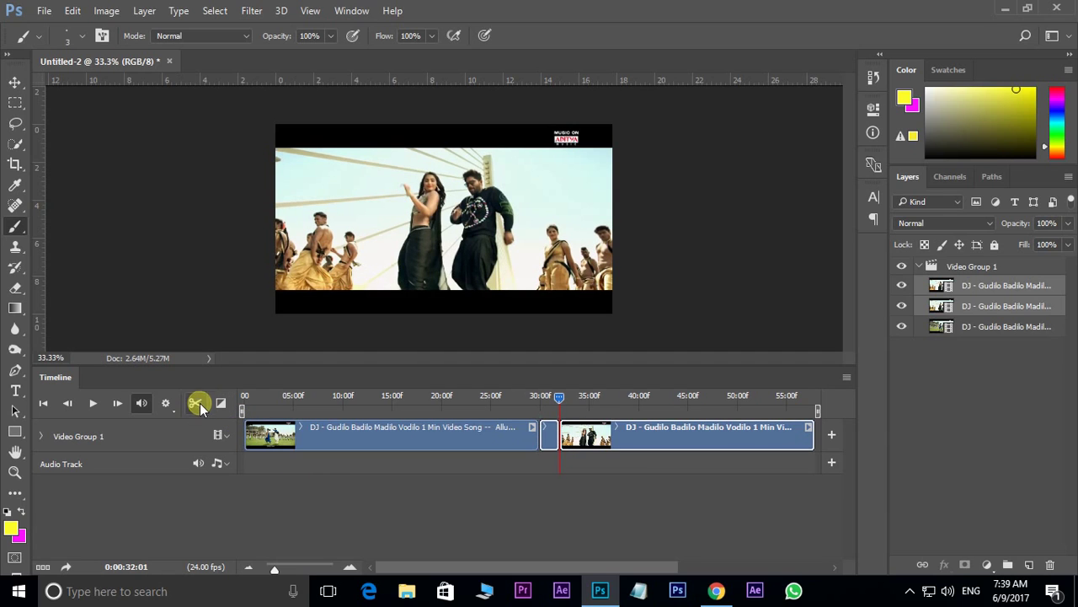
Delete the first and last video segments, keeping only the short middle clip
left_click(395, 441)
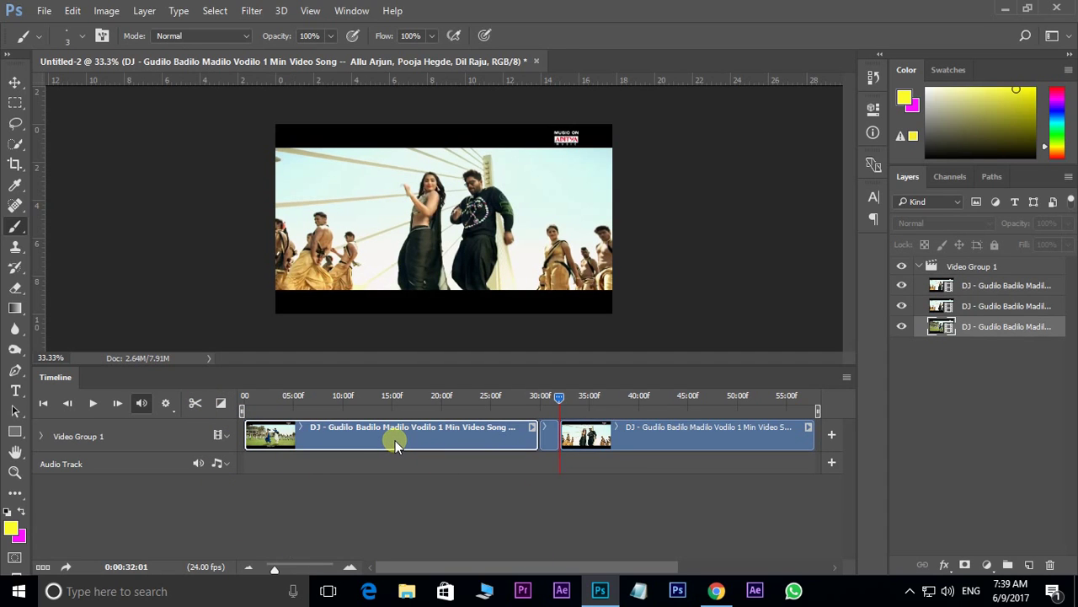
key("Delete")
key("Delete")
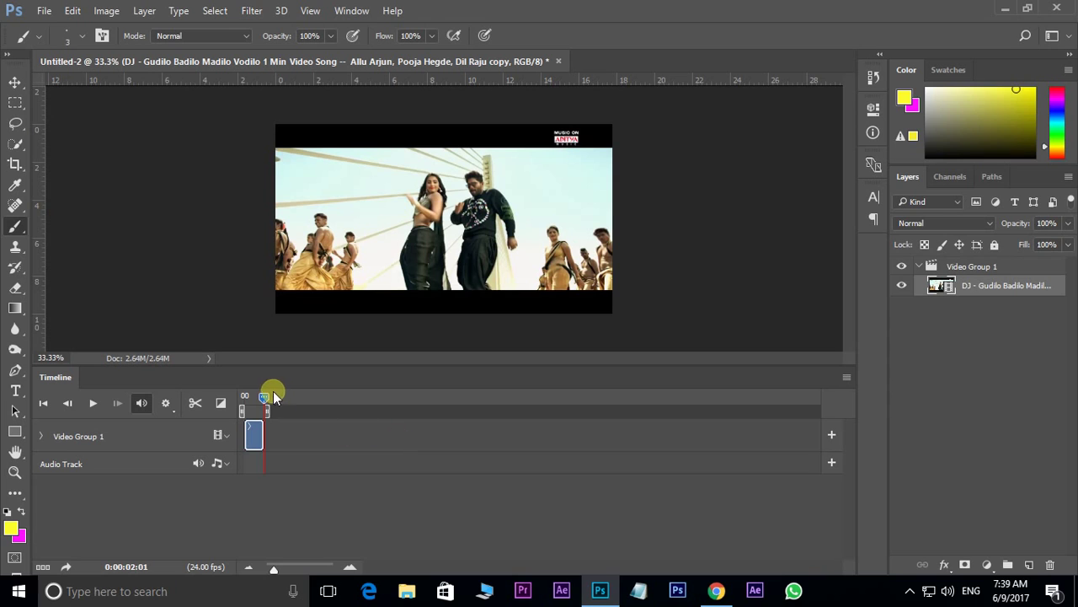
Play the trimmed clip from its start to check it, and return the playhead to 0:00:00:00
left_click_drag(264, 394, 242, 396)
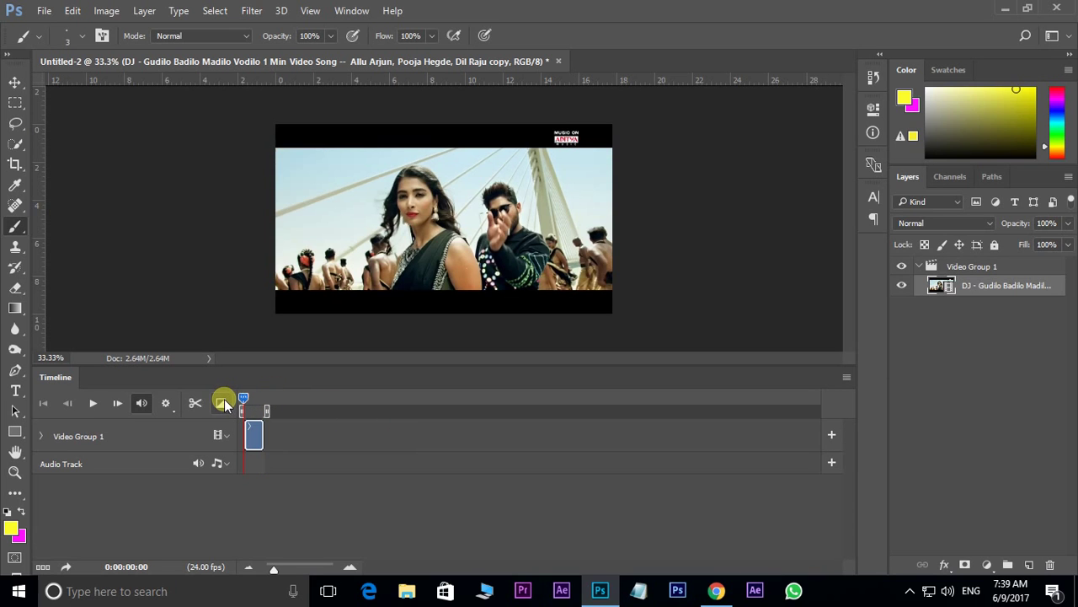
key("space")
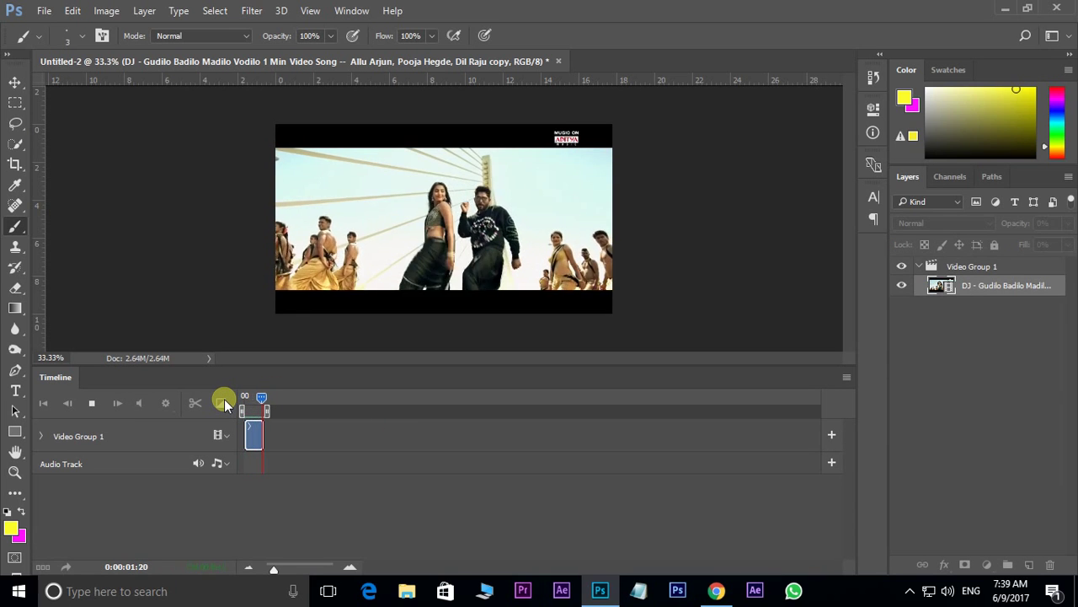
key("space")
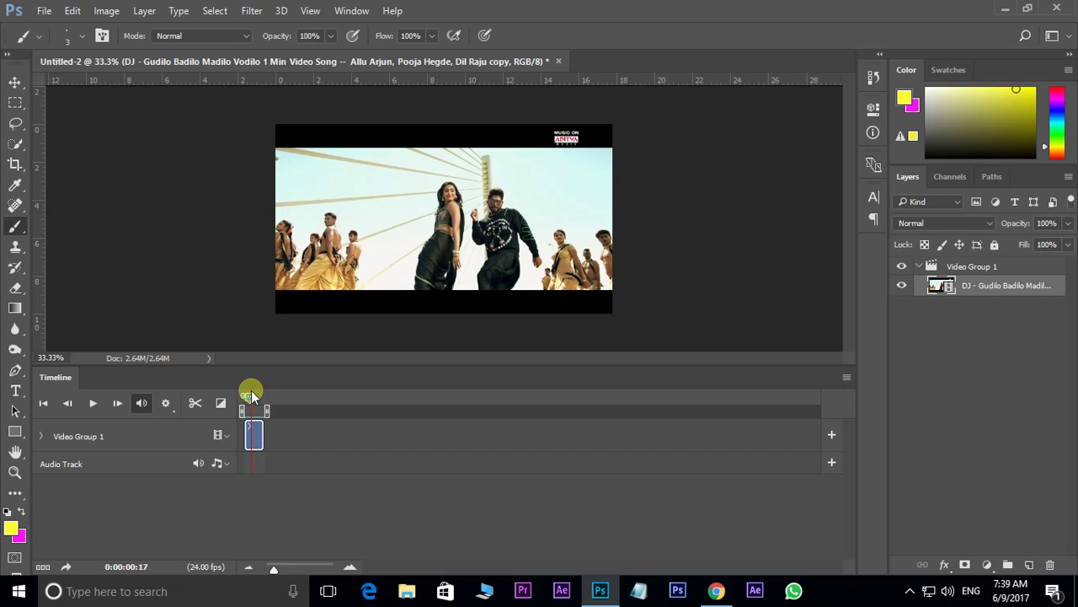
left_click_drag(251, 394, 243, 393)
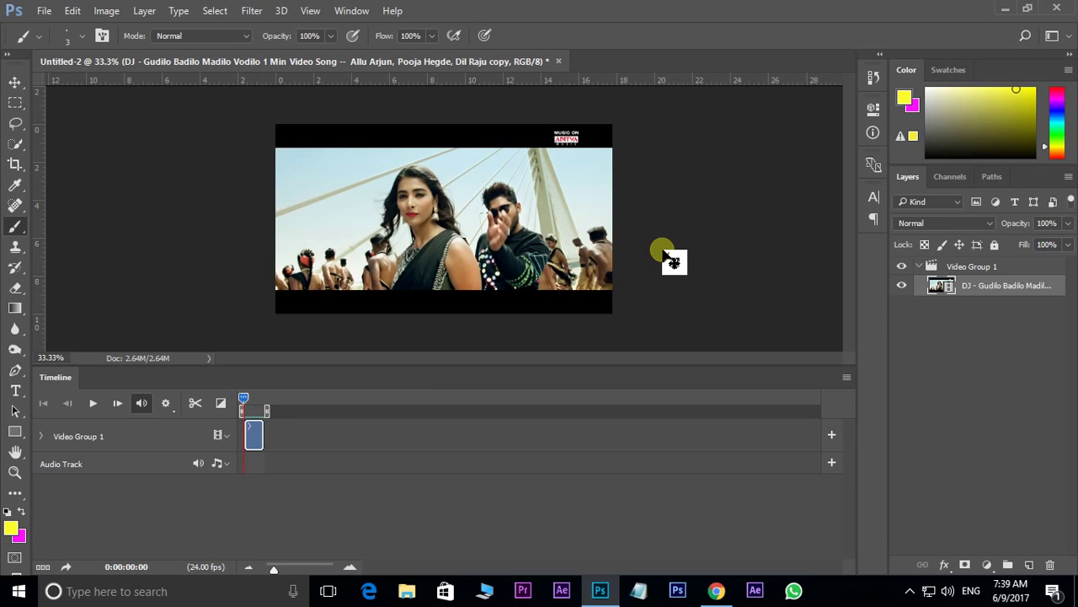
Set the foreground colour to yellow fafa27 and the background colour to magenta fc16fc
scroll(664, 253, "up", 5)
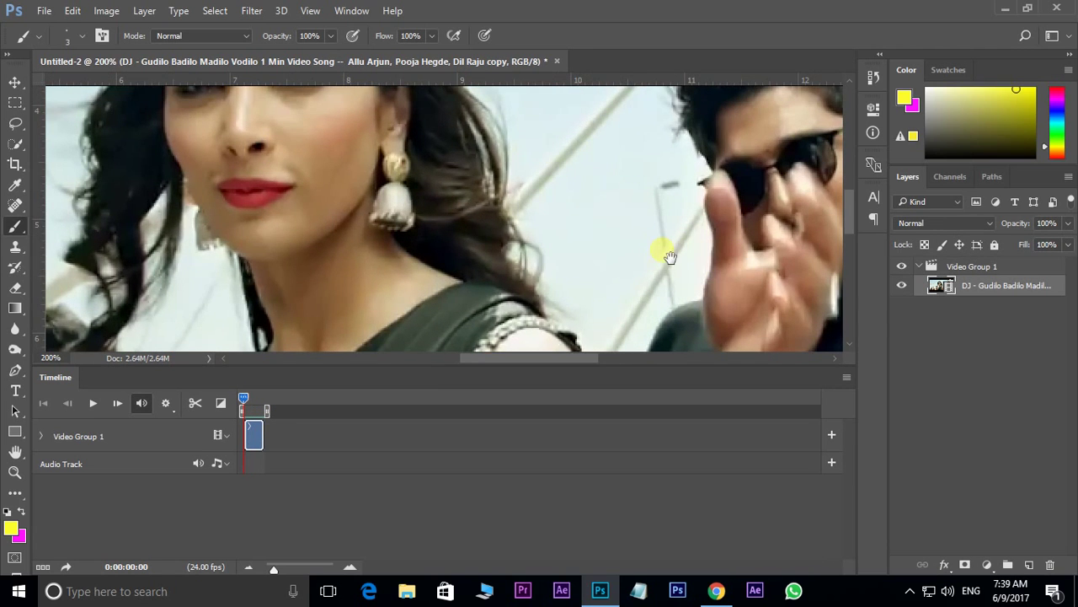
mouse_move(674, 251)
left_mouse_down()
mouse_move(599, 267)
mouse_move(657, 257)
mouse_move(642, 261)
left_mouse_up()
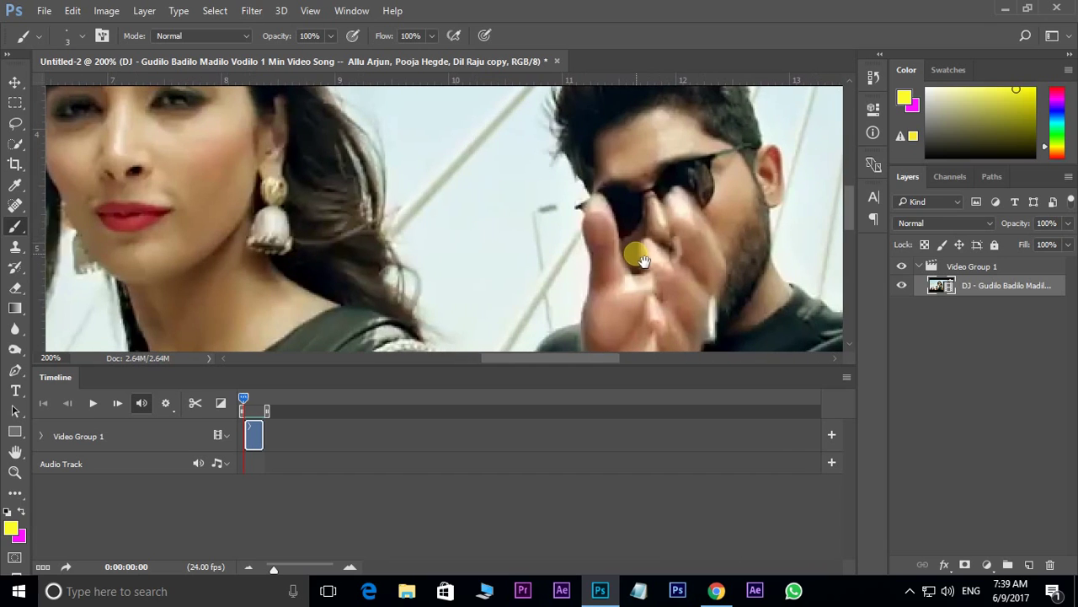
key("space")
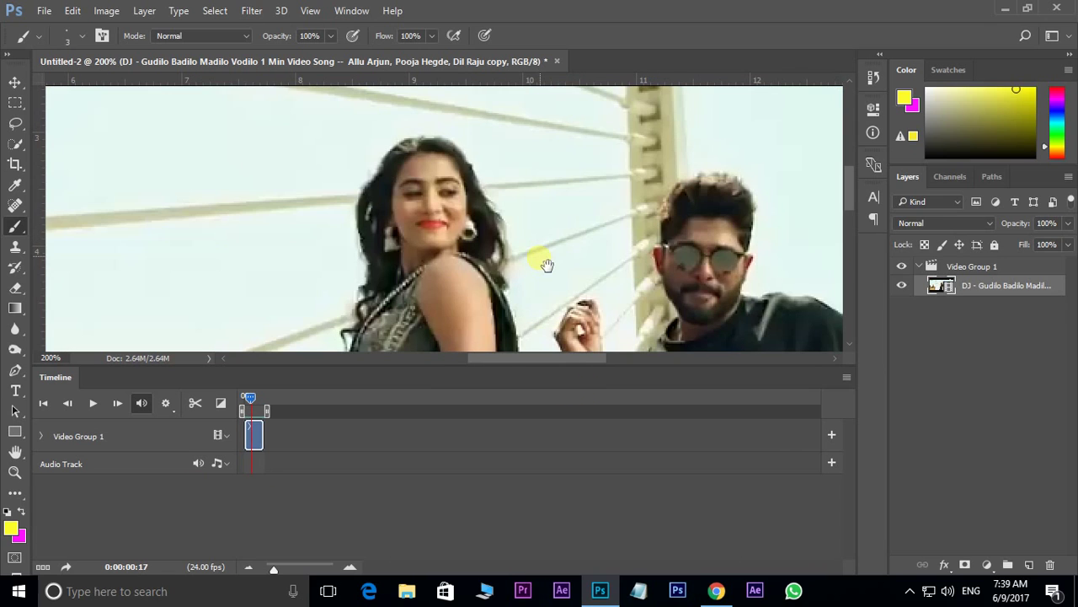
left_click_drag(618, 283, 510, 236)
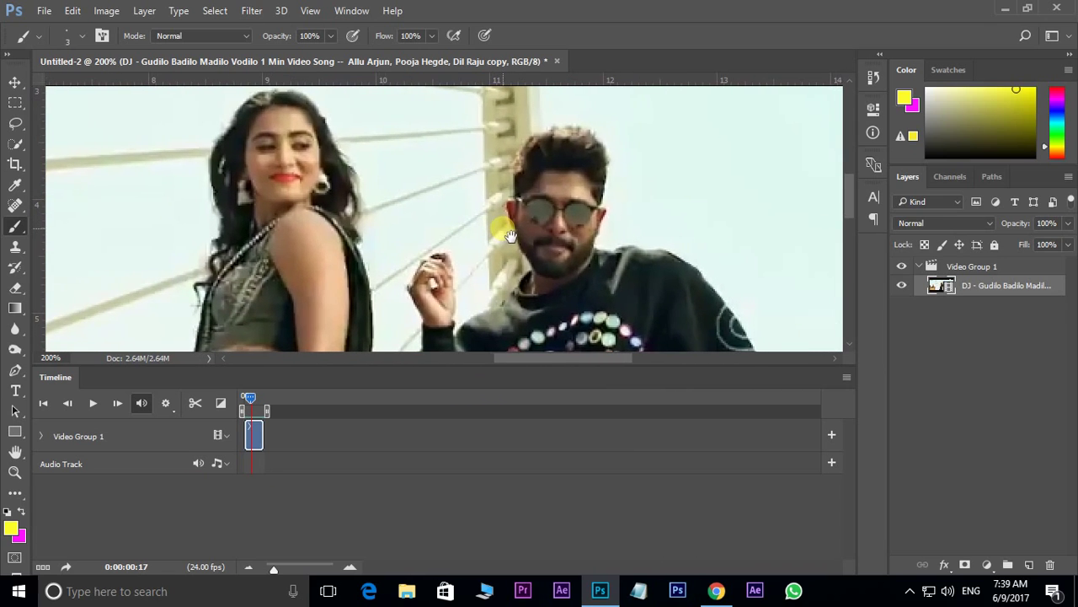
left_click(12, 527)
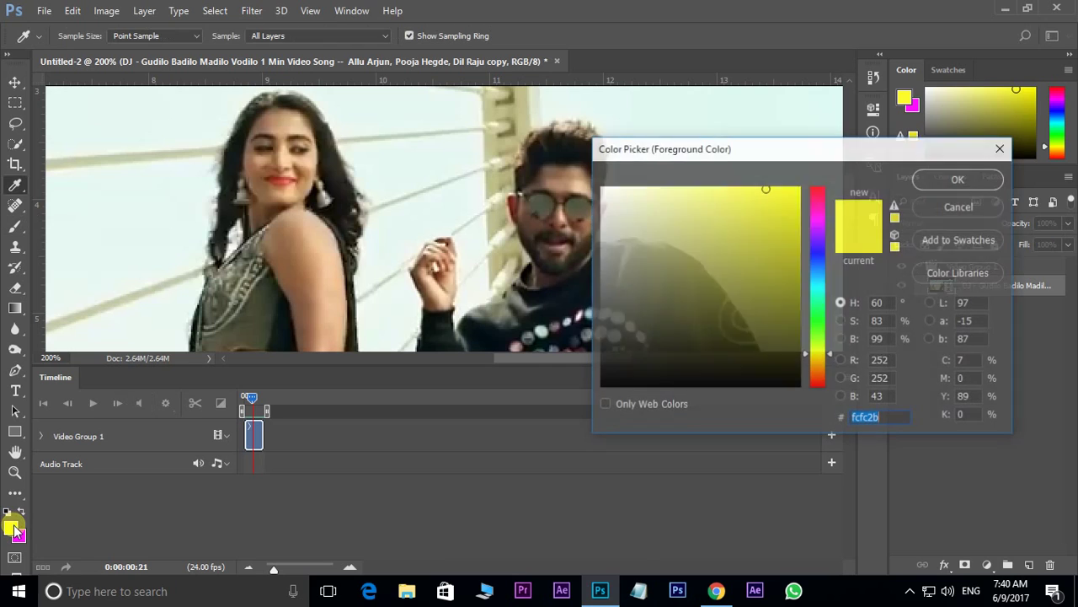
mouse_move(769, 308)
left_mouse_down()
mouse_move(795, 210)
mouse_move(769, 190)
left_mouse_up()
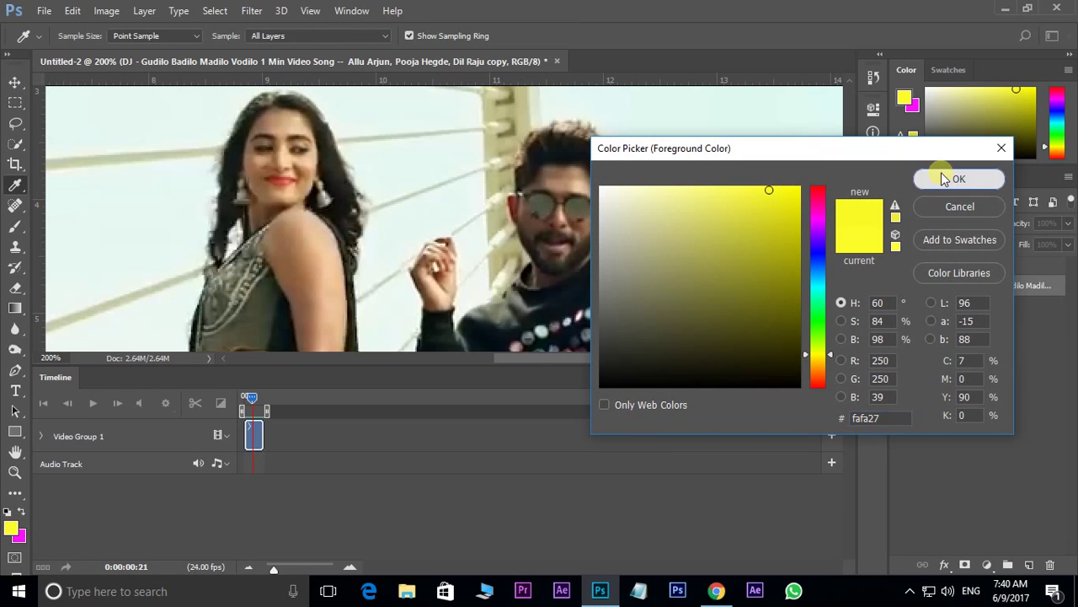
left_click(943, 177)
key("b")
left_click(19, 538)
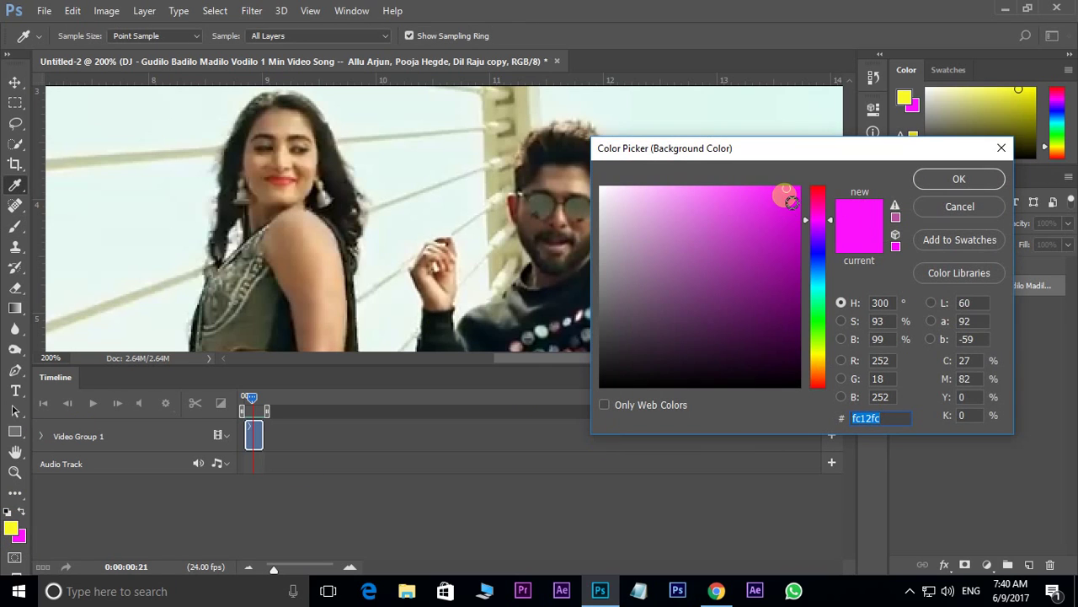
left_click_drag(789, 195, 801, 202)
left_click(930, 178)
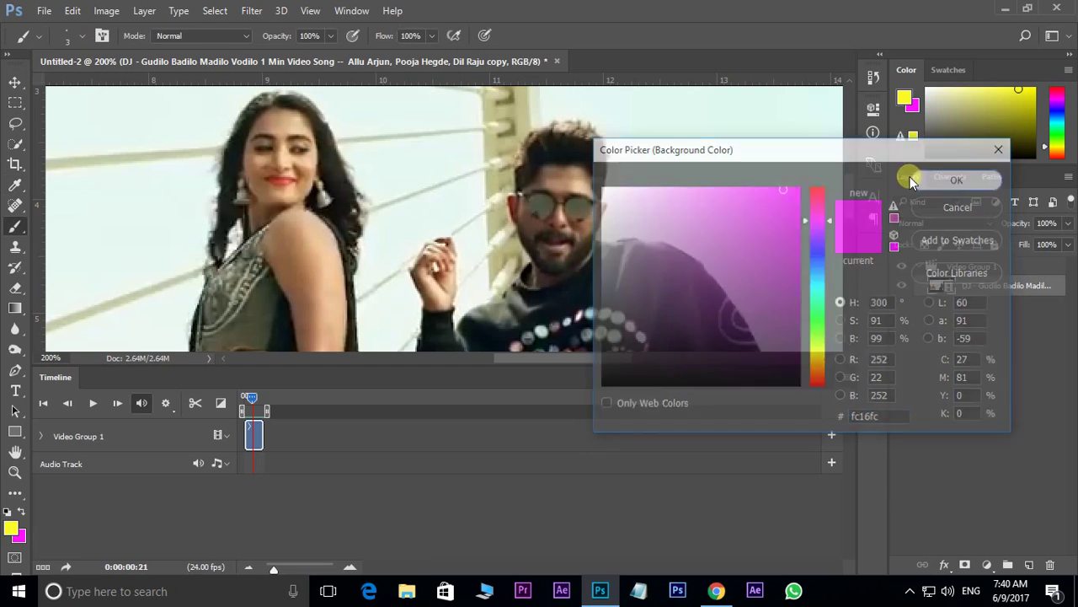
Return the playhead to 0:00:00:00 and add a new blank video layer above the video group
left_click_drag(250, 396, 241, 397)
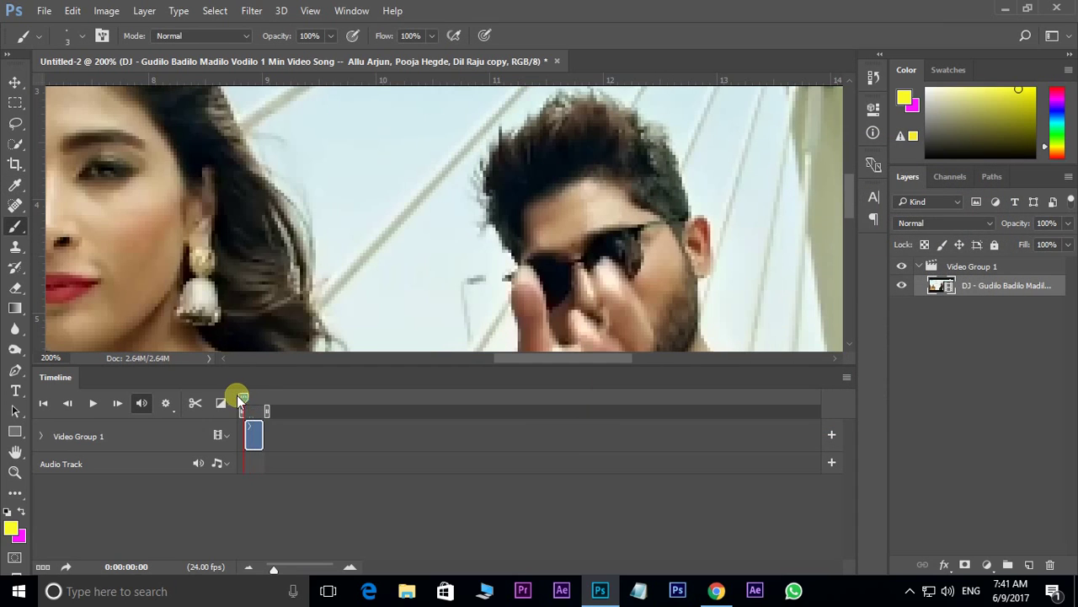
left_click(230, 395)
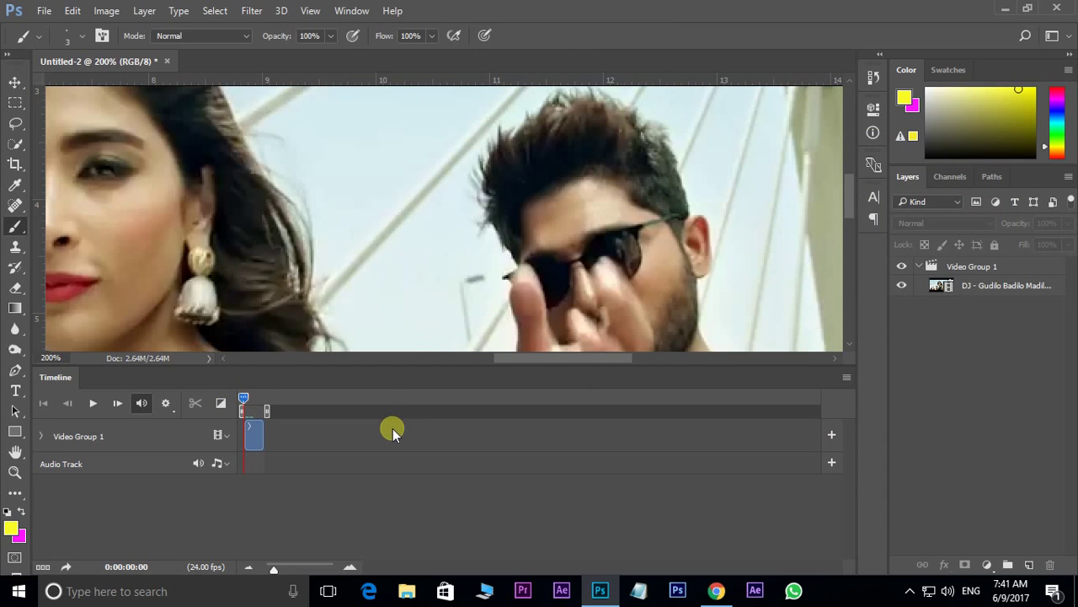
left_click(145, 13)
mouse_move(222, 318)
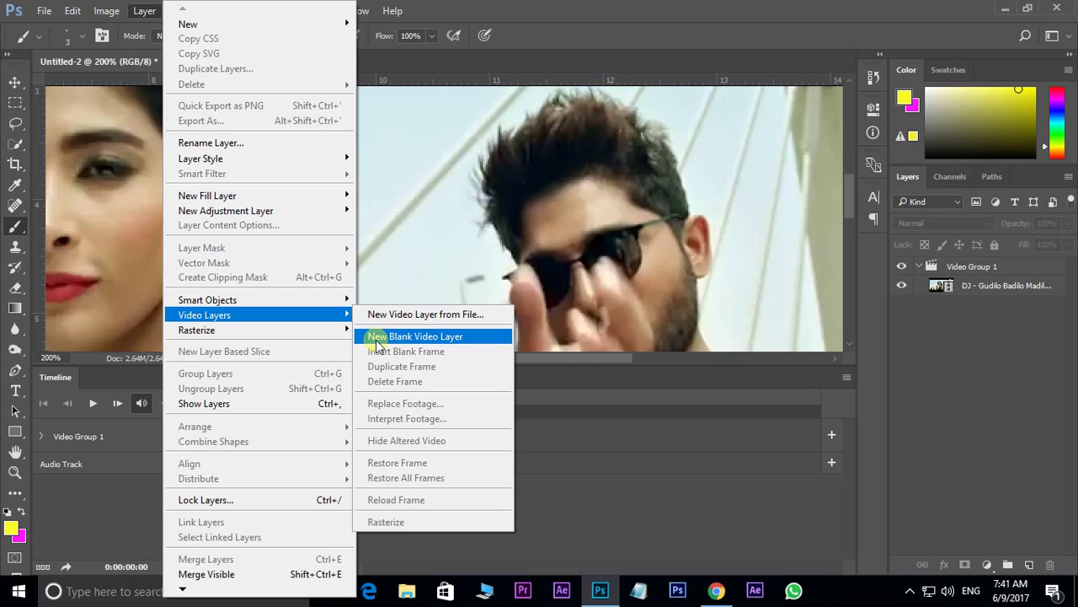
left_click(450, 337)
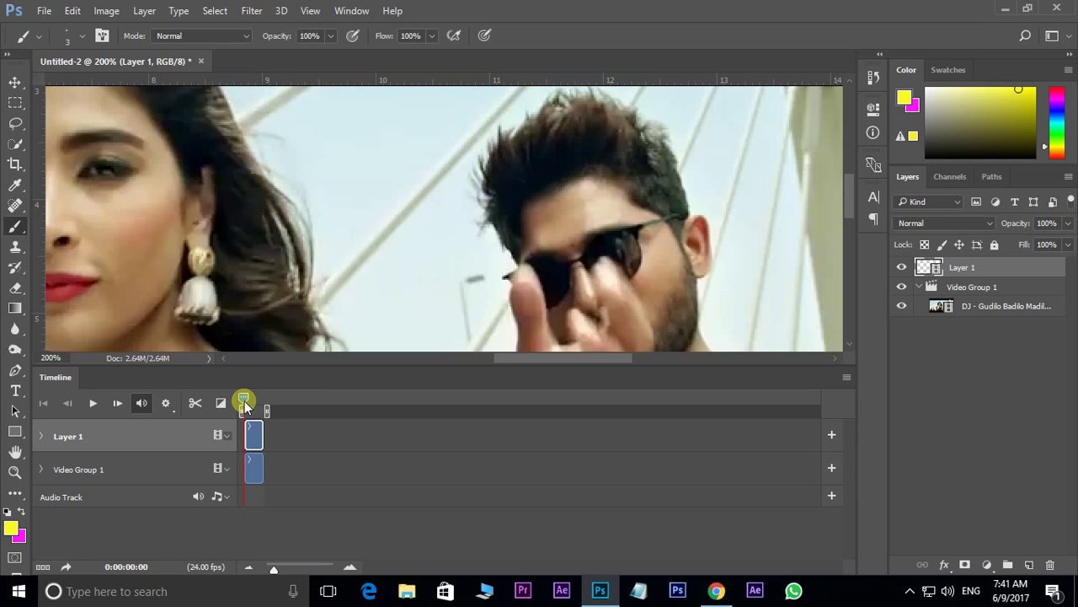
Move the playhead to 0:00:00:17, where the man's sunglasses face the camera, and select the Brush tool
left_click_drag(245, 408, 247, 408)
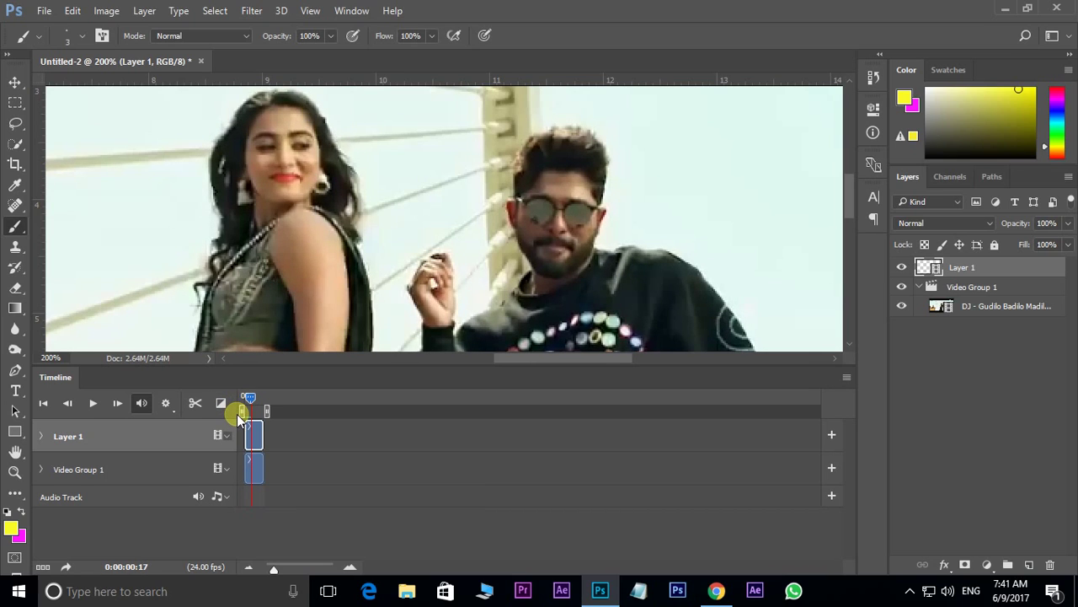
right_click(15, 225)
left_click(76, 223)
key("ctrl+plus")
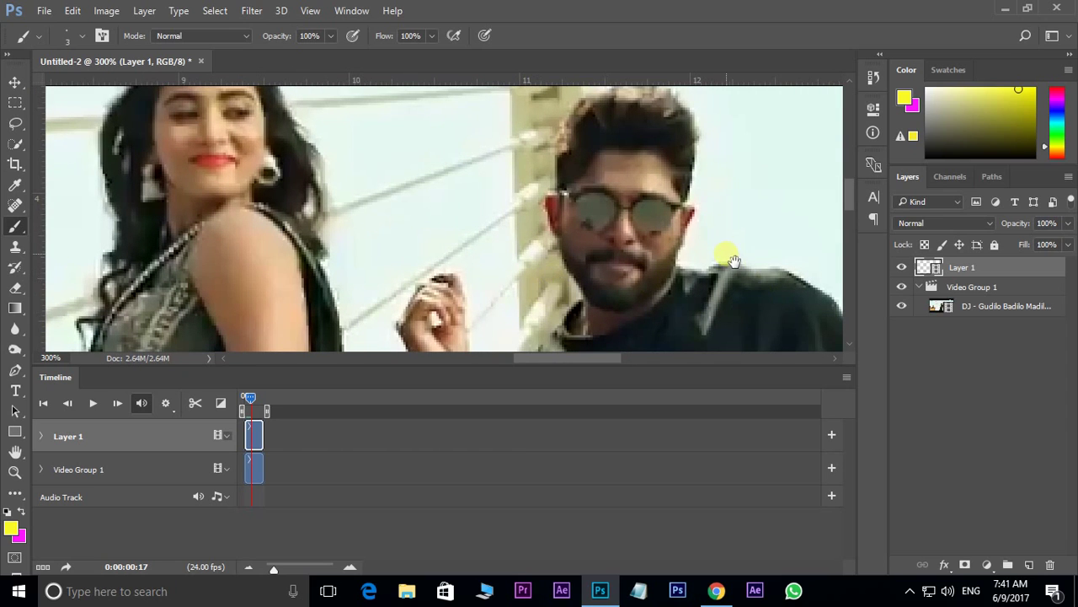
left_click_drag(731, 262, 682, 278)
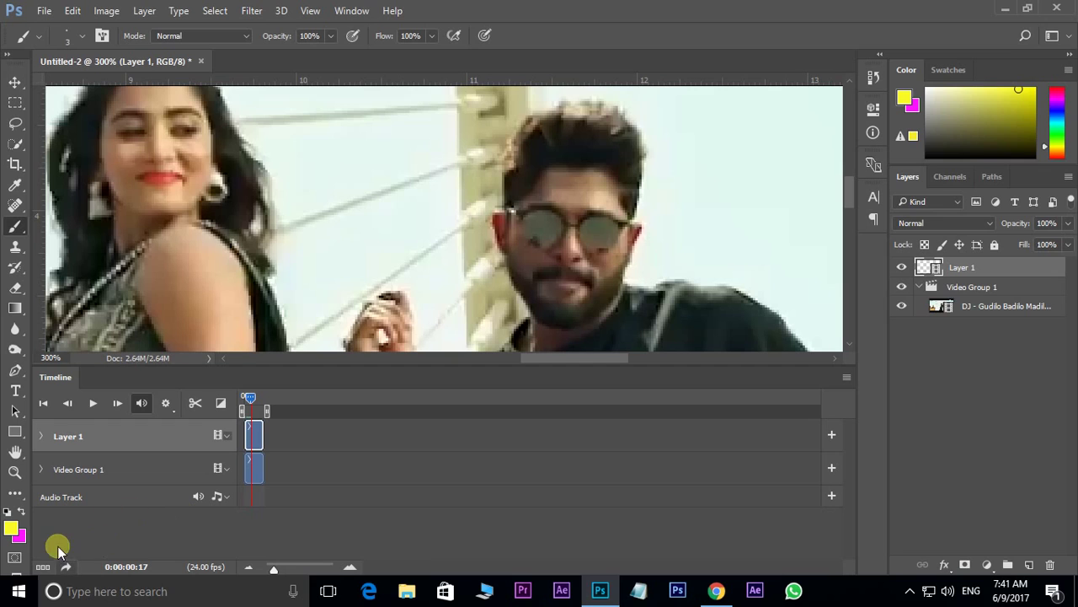
Add a 1 px outside Stroke effect in magenta f914f9 to Layer 1
double_click(1002, 268)
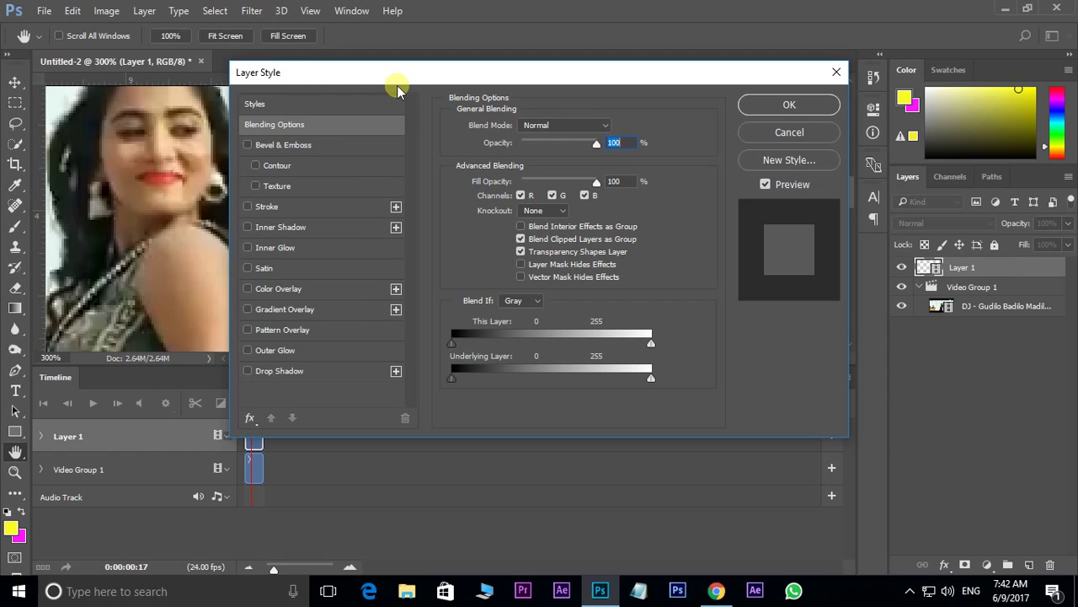
left_click(267, 209)
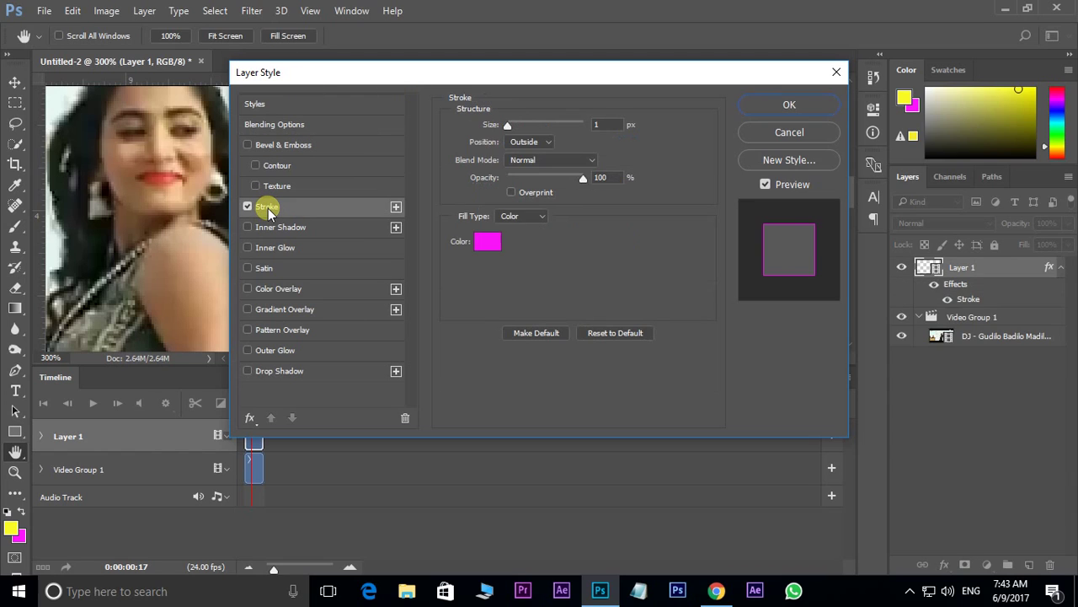
left_click(488, 243)
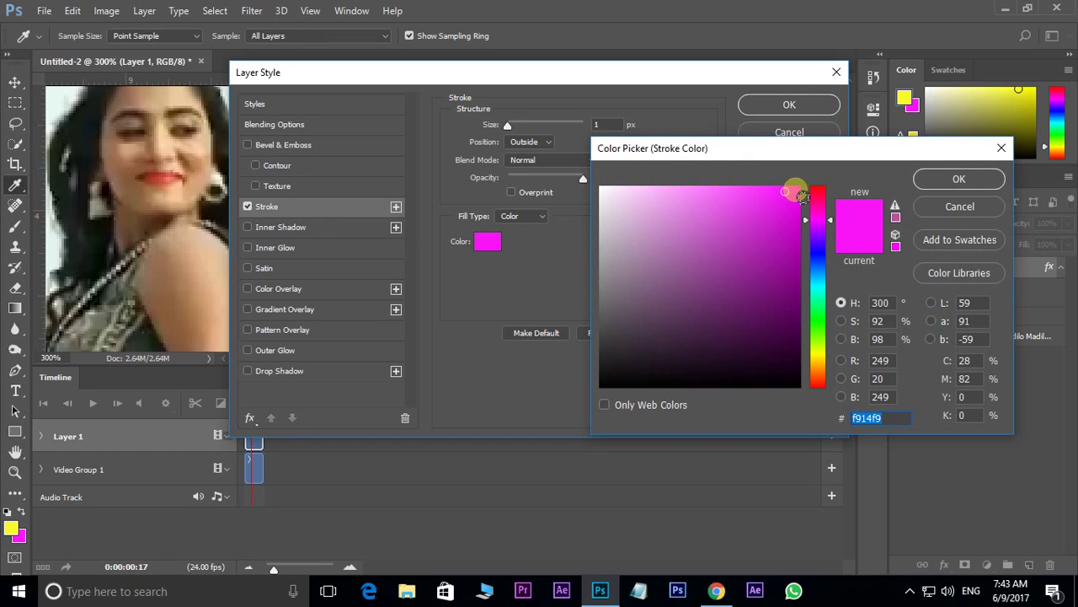
left_click(927, 178)
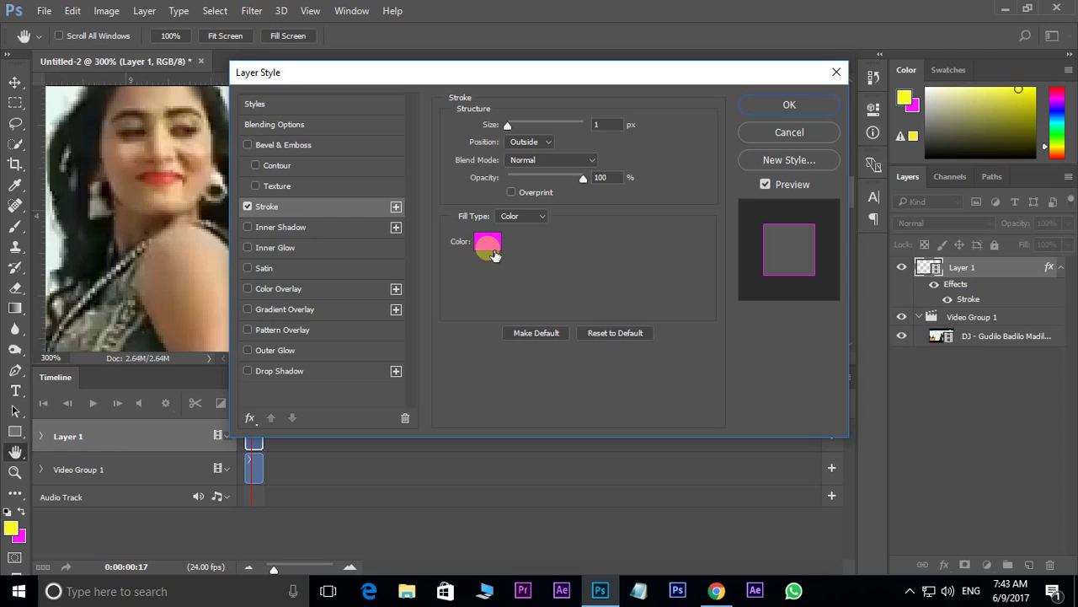
left_click(603, 126)
left_click(792, 106)
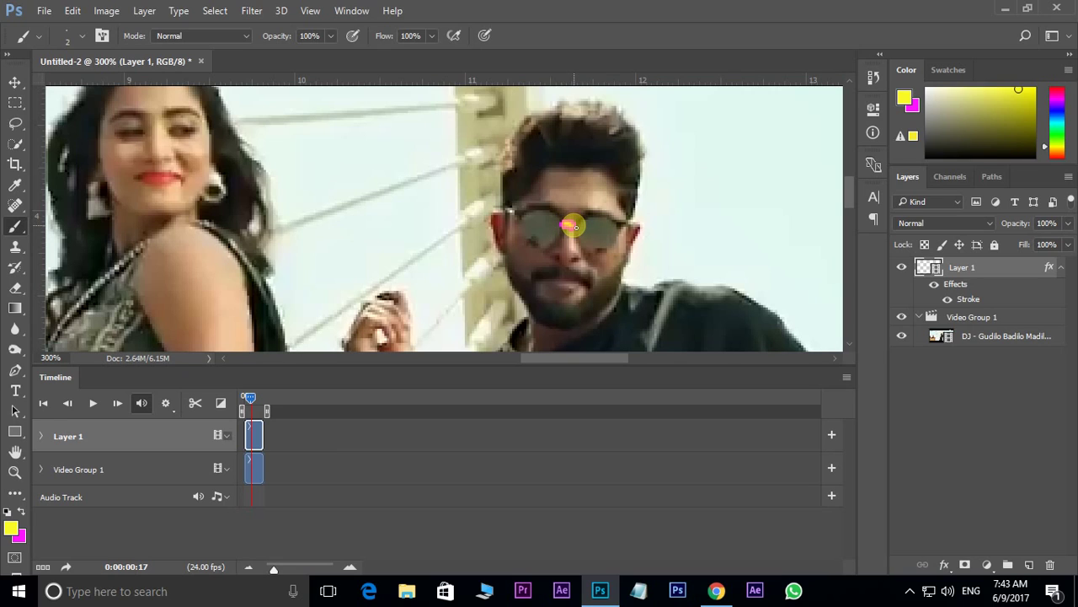
Outline the man's sunglasses on Layer 1 with a 2 px brush in frames 0:00:00:18, 0:00:00:19 and 0:00:00:20
key("Right")
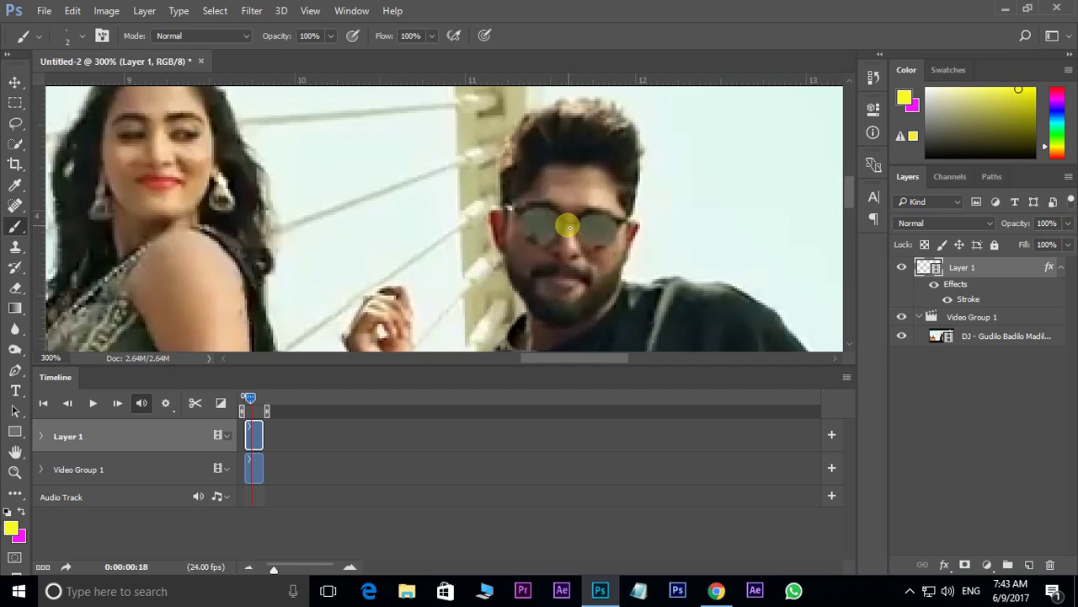
mouse_move(574, 225)
left_mouse_down()
mouse_move(596, 212)
mouse_move(579, 220)
mouse_move(588, 228)
mouse_move(580, 245)
mouse_move(553, 235)
mouse_move(548, 245)
mouse_move(565, 225)
mouse_move(558, 213)
left_mouse_up()
key("Right")
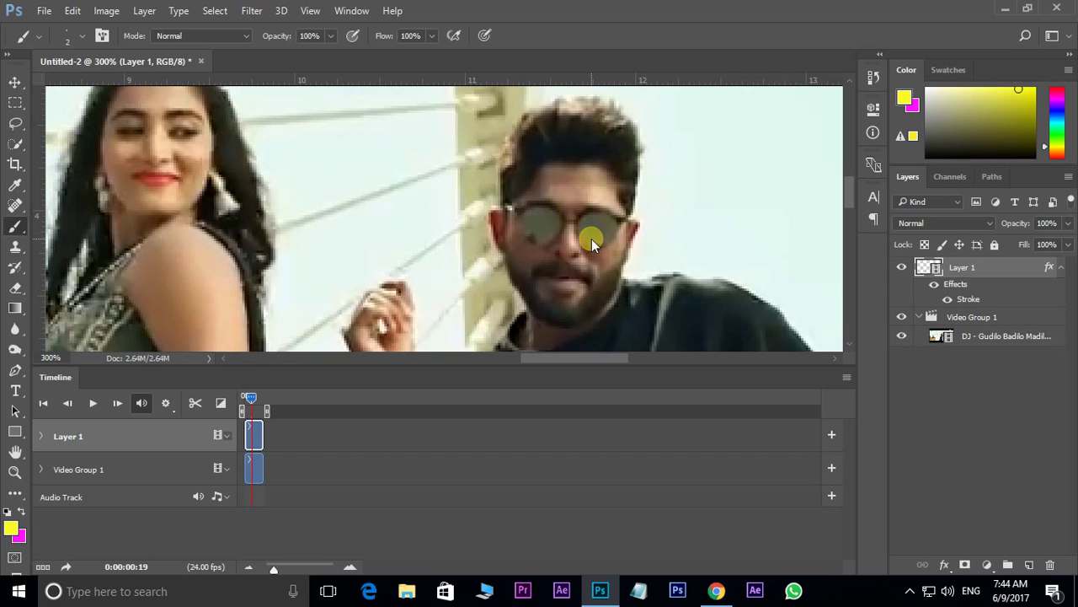
mouse_move(568, 225)
left_mouse_down()
mouse_move(613, 215)
mouse_move(586, 217)
mouse_move(582, 231)
mouse_move(592, 251)
mouse_move(611, 249)
mouse_move(534, 204)
mouse_move(564, 222)
mouse_move(530, 240)
left_mouse_up()
key("Right")
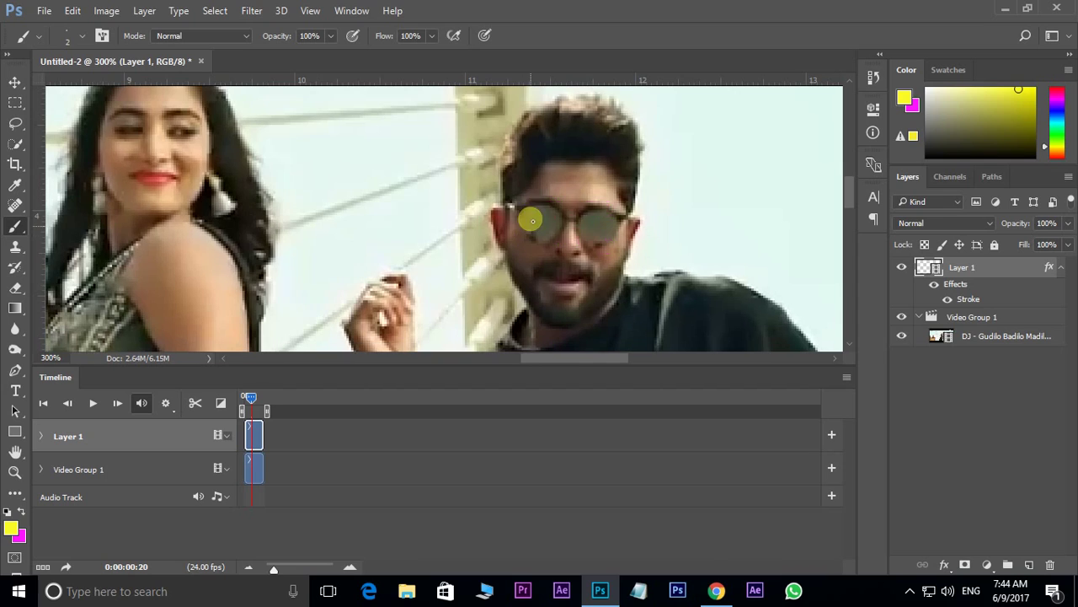
mouse_move(564, 221)
left_mouse_down()
mouse_move(606, 206)
mouse_move(624, 223)
mouse_move(603, 246)
mouse_move(587, 245)
mouse_move(547, 206)
mouse_move(517, 210)
mouse_move(529, 238)
mouse_move(568, 229)
left_mouse_up()
Deselect the outline layer and add a second blank video layer above it at 0:00:00:20
key("Escape")
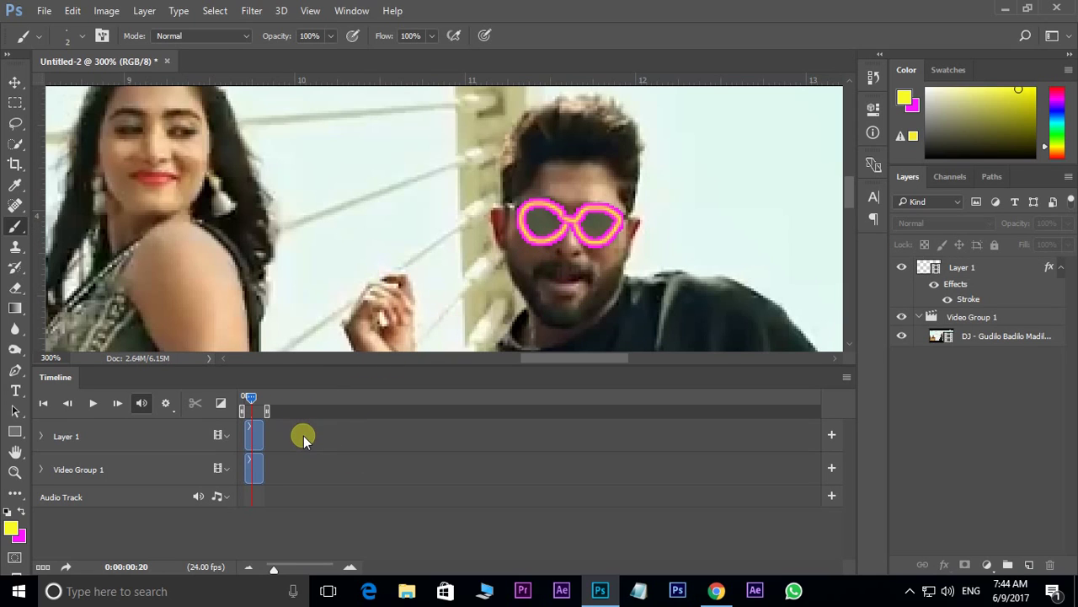
left_click(144, 12)
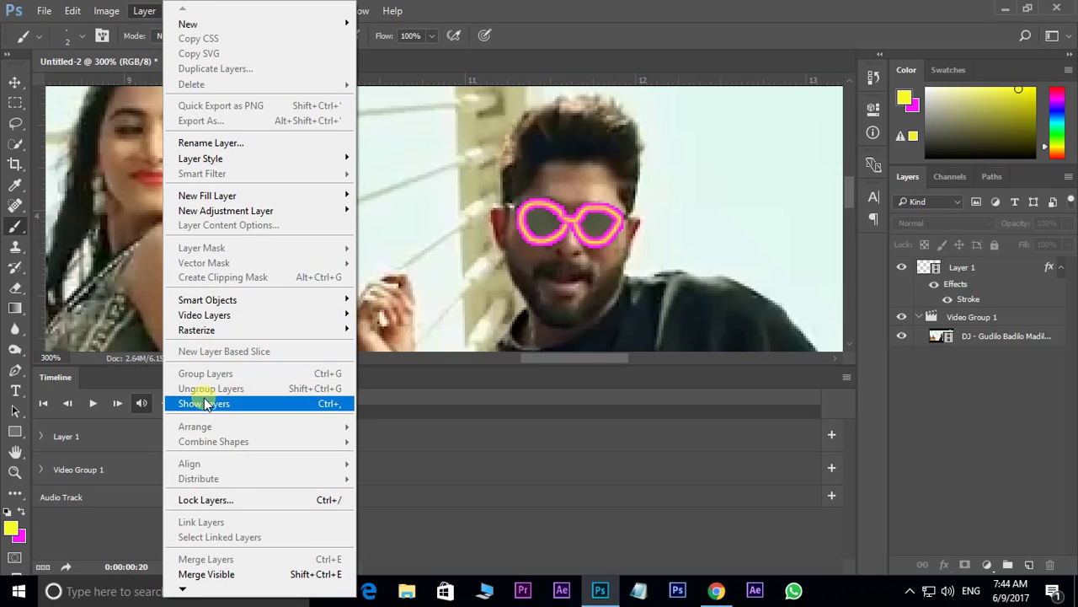
mouse_move(221, 321)
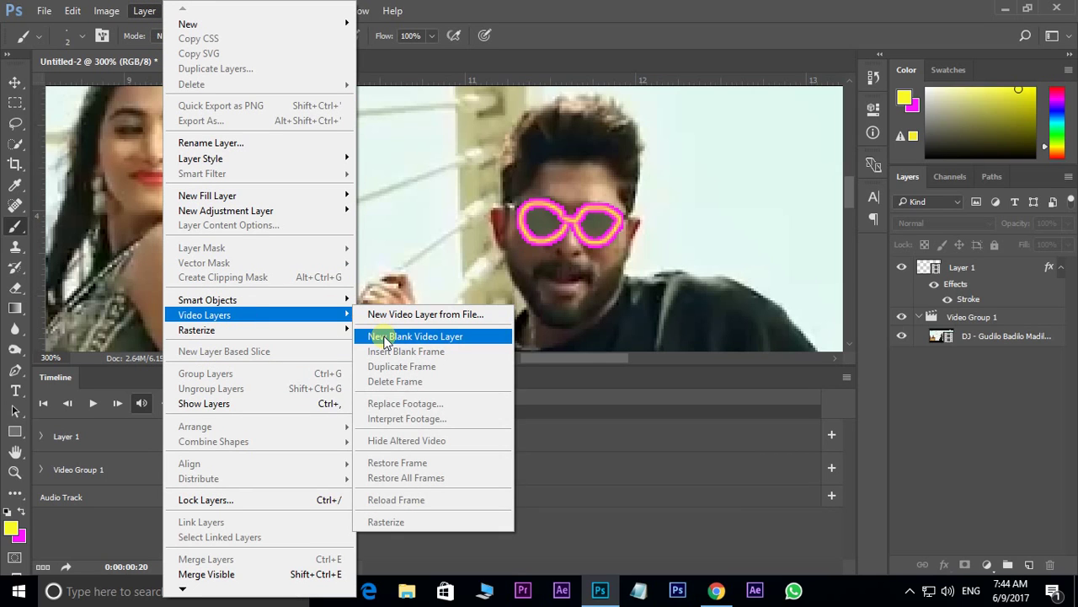
left_click(447, 338)
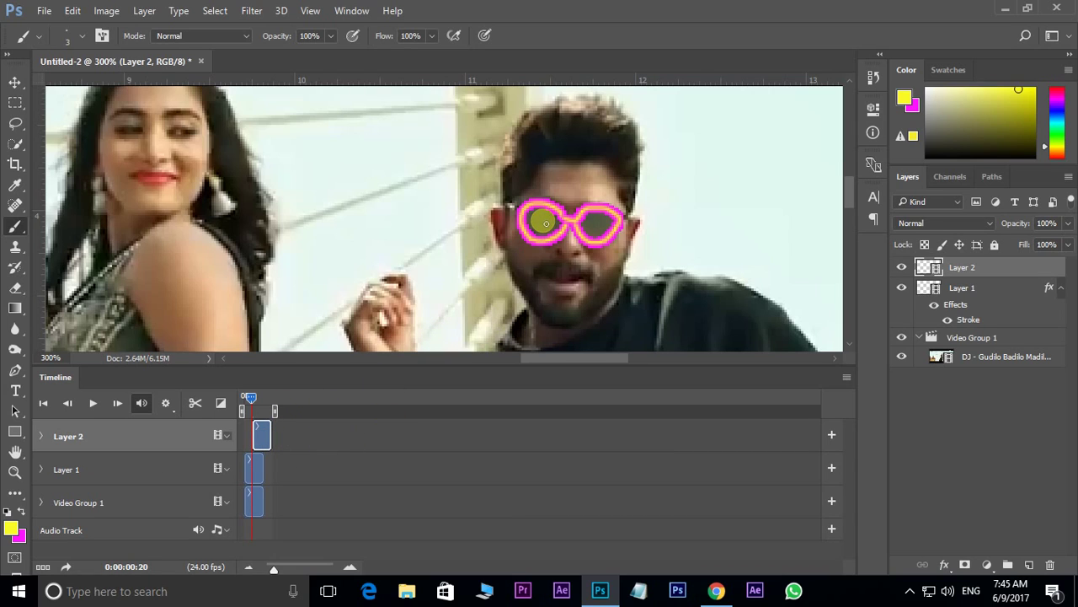
Try to fill one lens of the sunglasses on Layer 2 with a 15 px soft yellow brush
key("bracketright")
key("bracketright")
key("bracketright")
key("bracketright")
key("bracketright")
key("bracketright")
key("bracketright")
key("bracketright")
left_click_drag(539, 220, 554, 237)
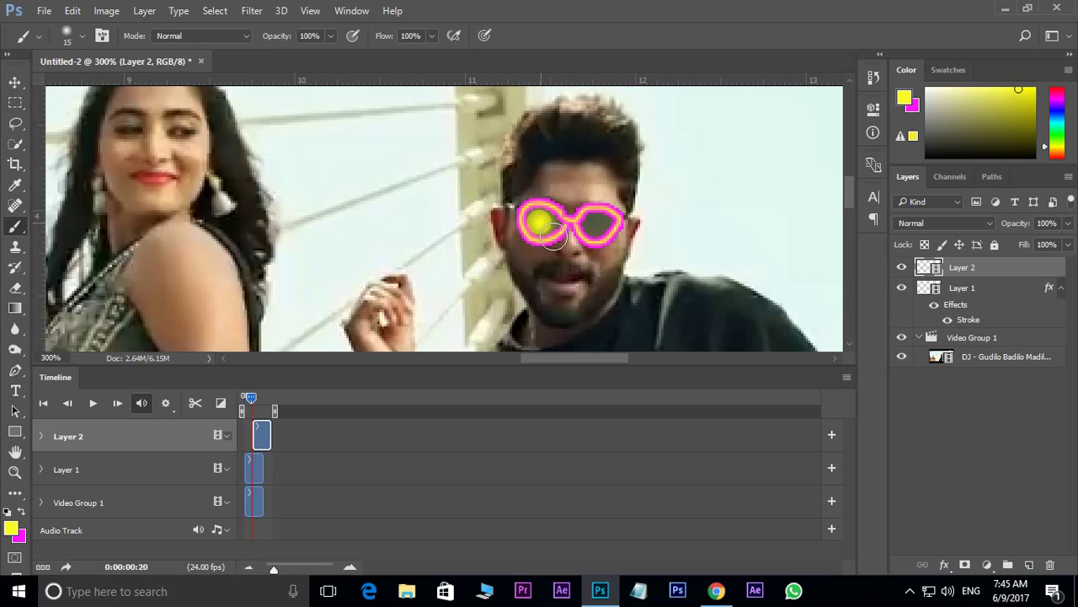
key("ctrl+z")
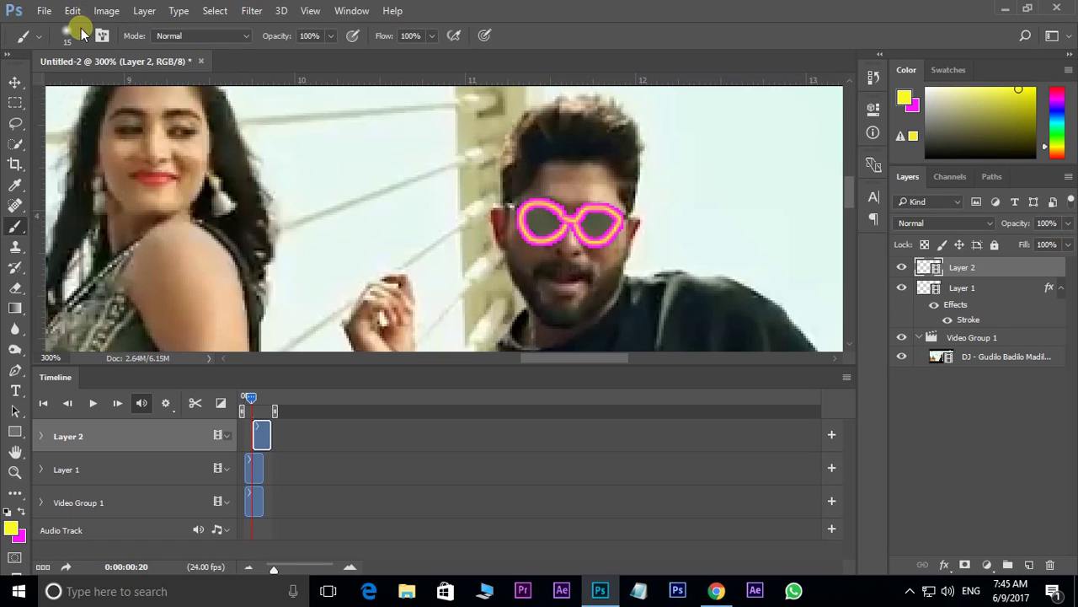
Switch to a hard round brush and set its size to 9 px
left_click(81, 34)
double_click(59, 154)
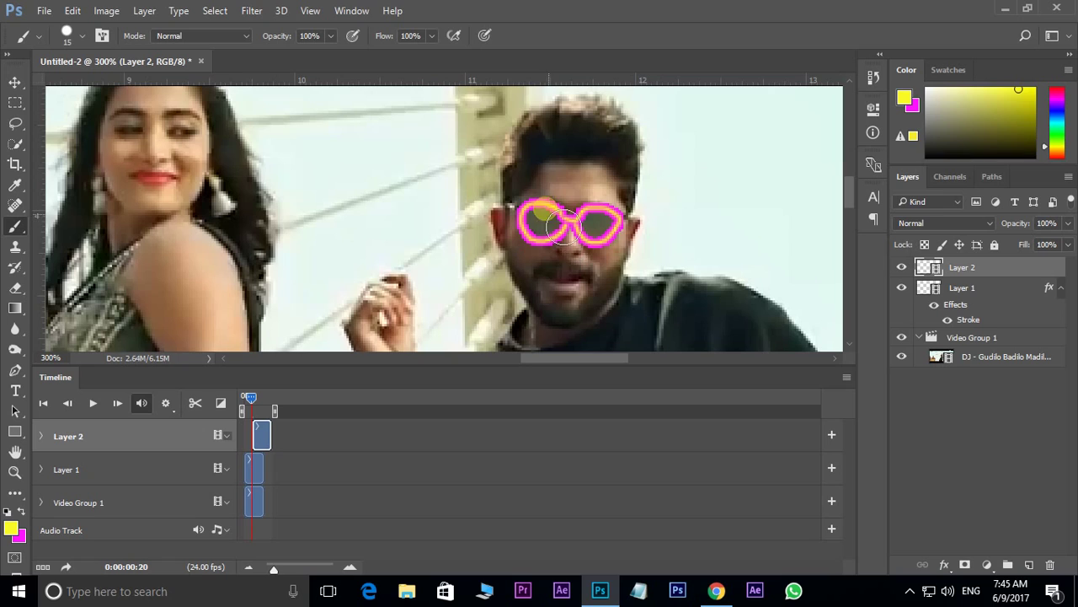
key("bracketleft")
key("bracketleft")
Try to fill the sunglasses lenses with the 9 px brush and undo the strokes
mouse_move(552, 217)
left_mouse_down()
mouse_move(533, 225)
mouse_move(548, 236)
mouse_move(602, 230)
left_mouse_up()
key("ctrl+alt+z")
key("ctrl+alt+z")
left_click(474, 209)
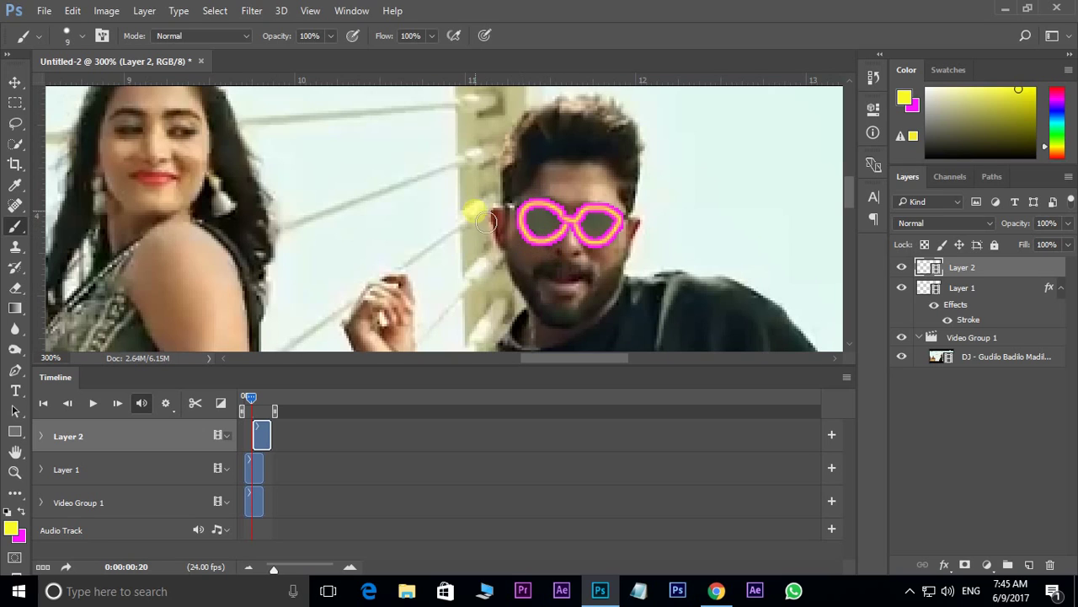
key("ctrl+alt+z")
Fill both sunglasses lenses with yellow on Layer 2 at 0:00:00:20 using a 6 px hard brush
key("bracketleft")
key("bracketleft")
key("bracketleft")
left_click_drag(529, 217, 544, 234)
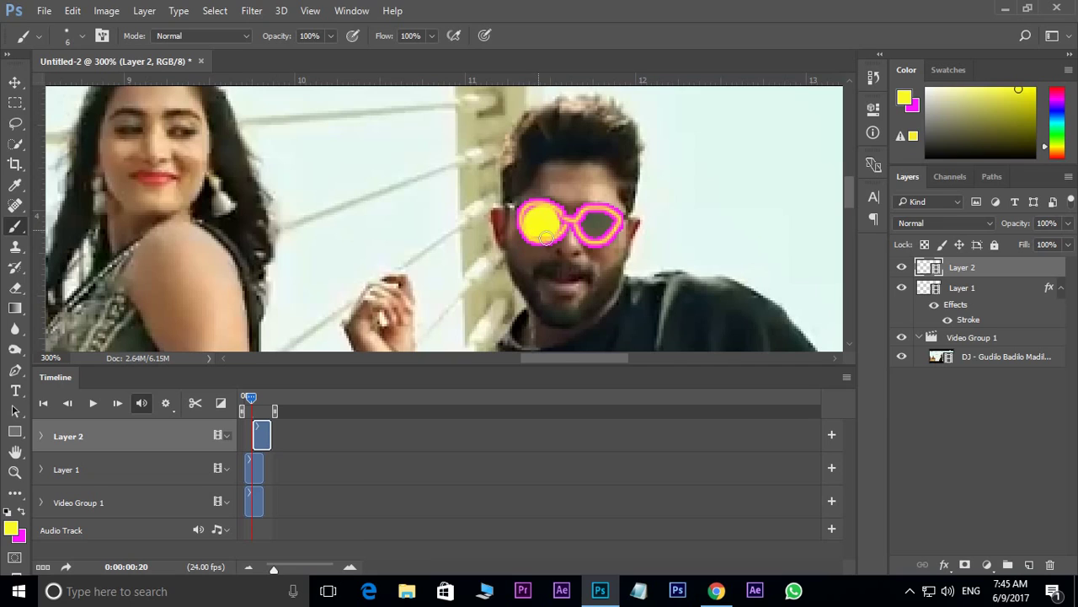
mouse_move(608, 232)
left_mouse_down()
mouse_move(592, 229)
mouse_move(611, 234)
mouse_move(600, 215)
mouse_move(601, 232)
left_mouse_up()
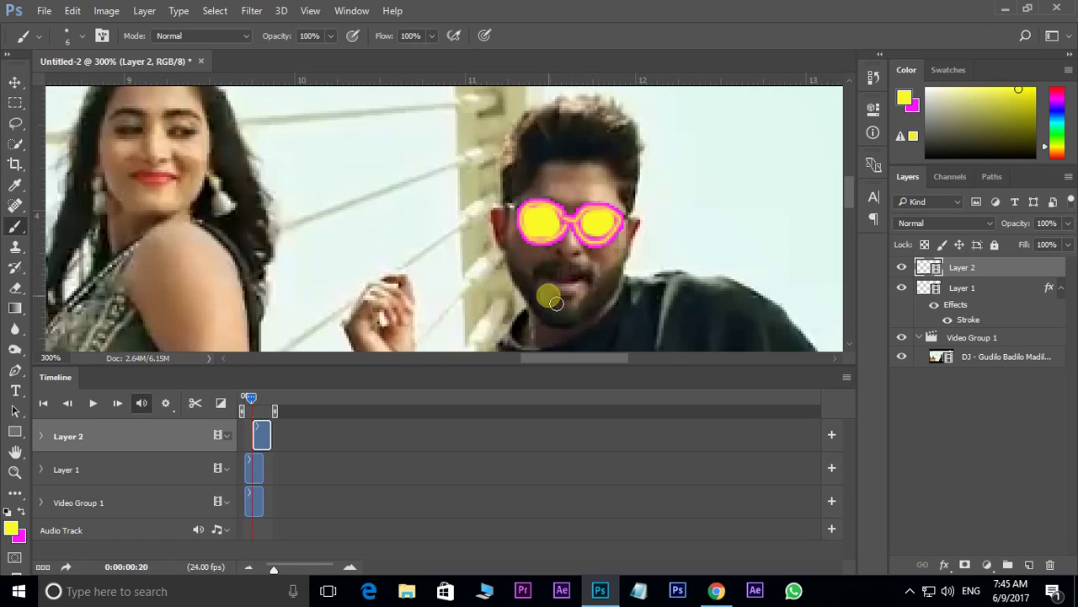
Advance to frame 0:00:00:21 and fill both sunglasses lenses with yellow on Layer 2
key("Right")
key("Left")
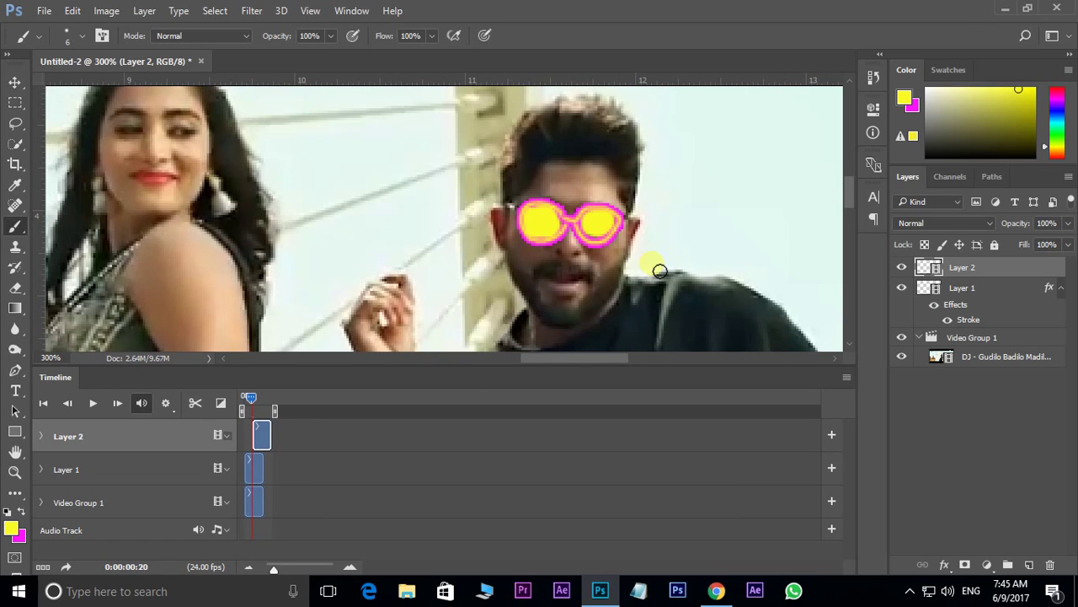
key("Right")
mouse_move(591, 217)
left_mouse_down()
mouse_move(590, 232)
mouse_move(612, 233)
mouse_move(595, 212)
mouse_move(534, 224)
mouse_move(554, 225)
left_mouse_up()
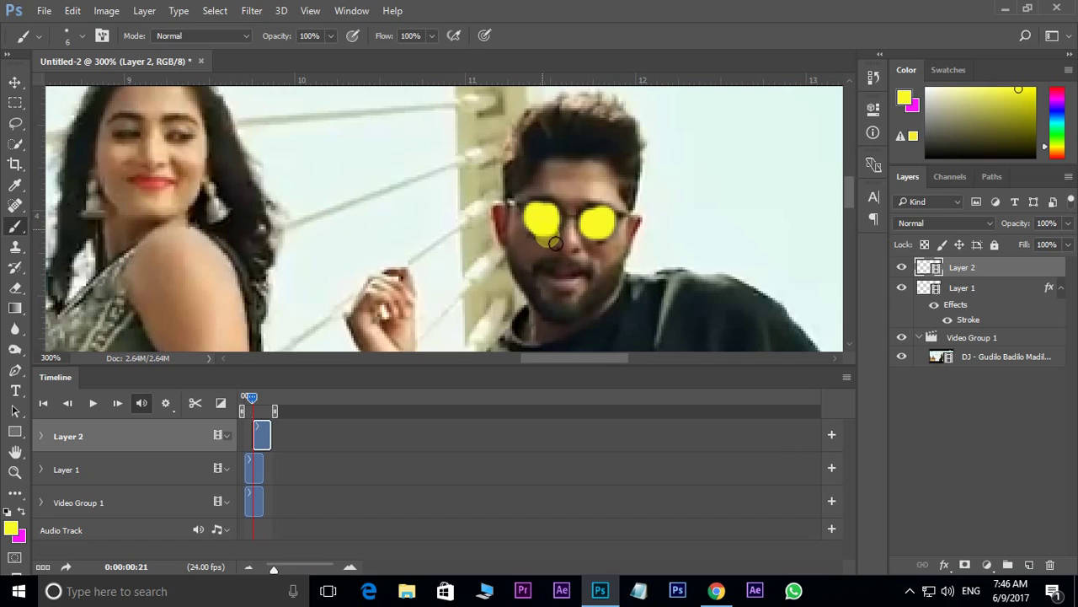
Advance to frame 0:00:00:22 and fill both sunglasses lenses with yellow on Layer 2
key("Right")
mouse_move(590, 221)
left_mouse_down()
mouse_move(601, 228)
mouse_move(600, 212)
mouse_move(585, 210)
mouse_move(583, 233)
mouse_move(603, 238)
mouse_move(614, 226)
mouse_move(608, 206)
mouse_move(549, 226)
mouse_move(546, 204)
mouse_move(527, 206)
mouse_move(531, 225)
mouse_move(549, 233)
left_mouse_up()
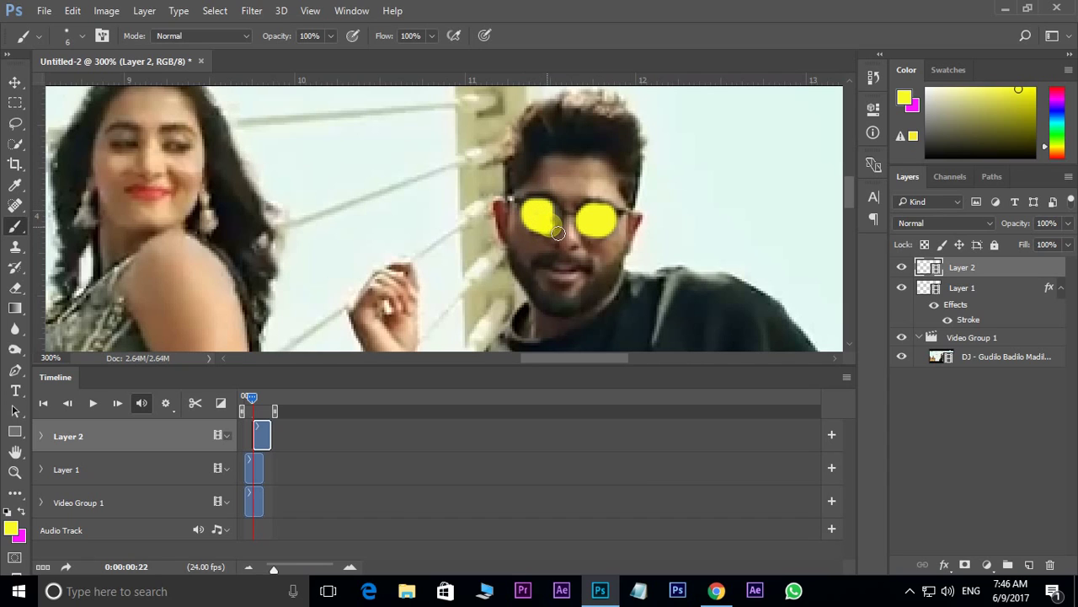
left_click(548, 249)
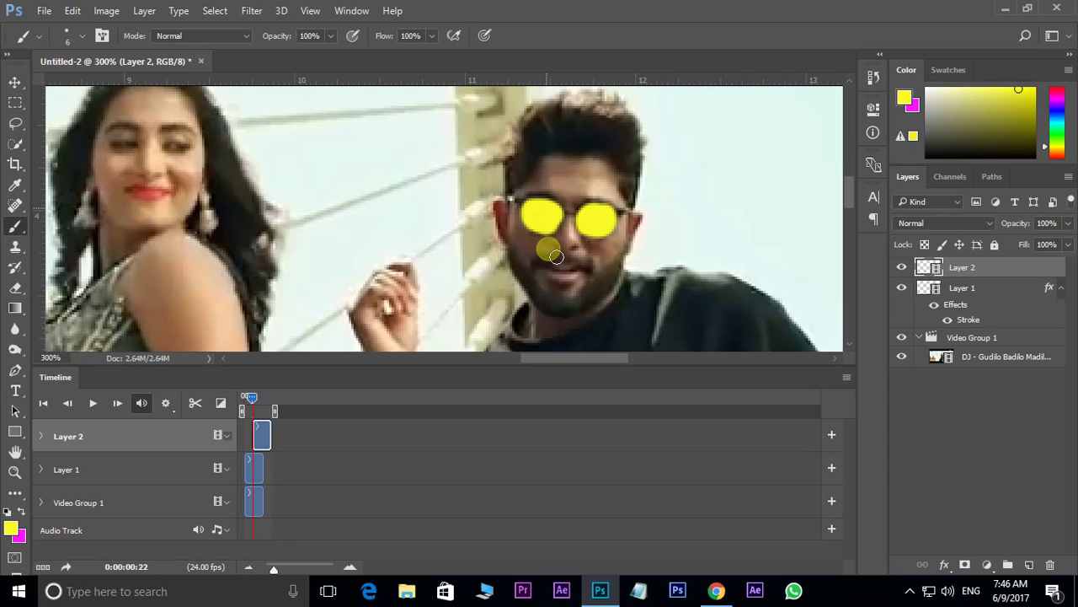
On Layer 1 at frame 0:00:00:21, outline the sunglasses frame and bridge around both lenses with a 2 px brush
left_click(257, 469)
key("Left")
key("Left")
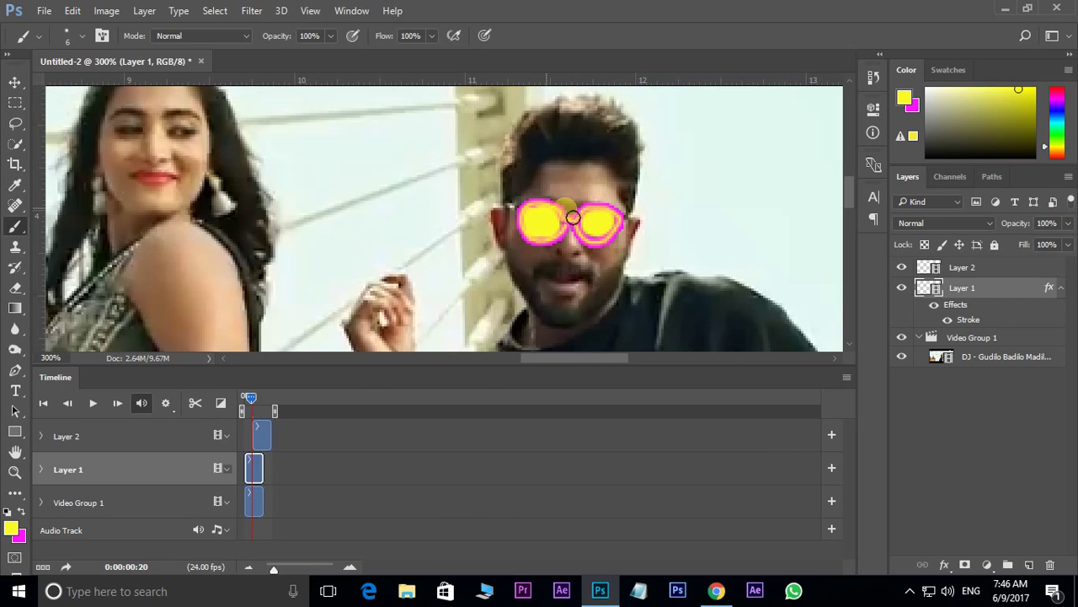
key("Right")
key("ctrl+z")
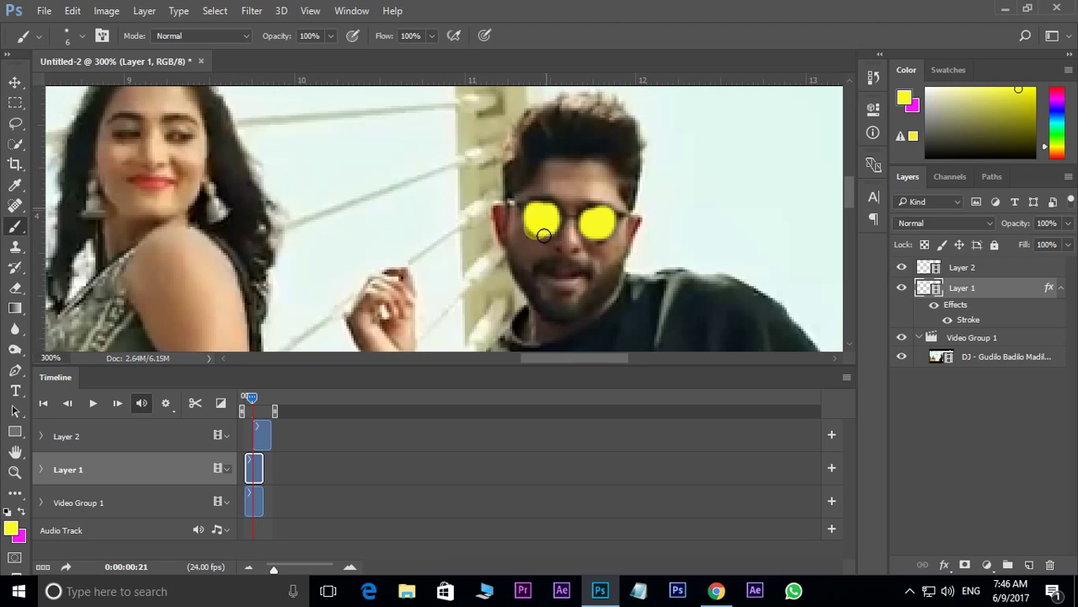
key("bracketleft")
key("bracketleft")
key("bracketright")
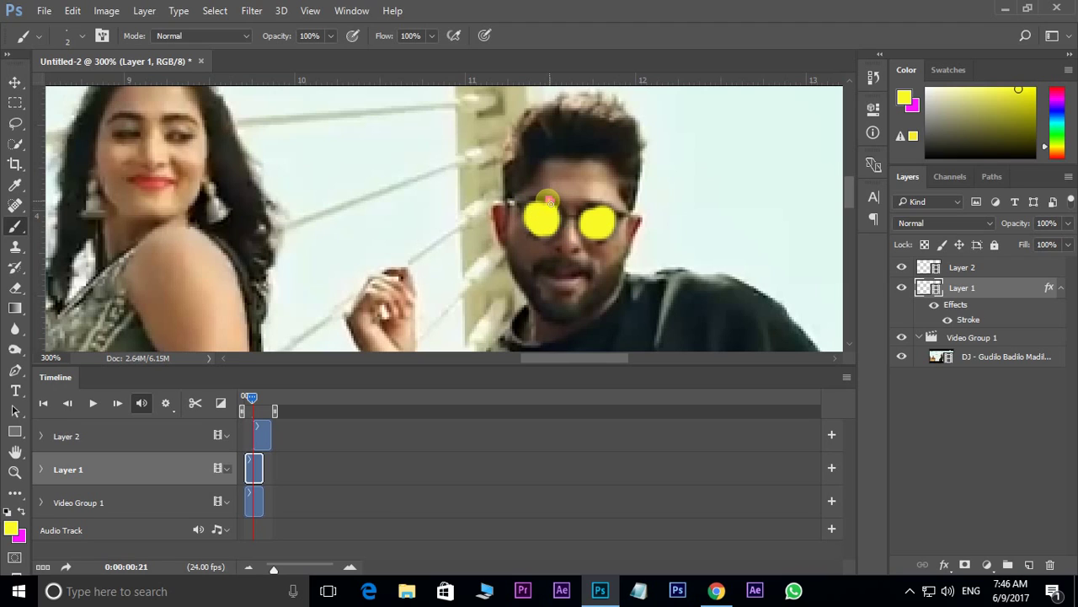
mouse_move(549, 200)
left_mouse_down()
mouse_move(521, 209)
mouse_move(529, 238)
mouse_move(552, 241)
mouse_move(563, 229)
mouse_move(549, 197)
mouse_move(623, 203)
mouse_move(619, 236)
mouse_move(601, 242)
mouse_move(572, 210)
mouse_move(579, 226)
mouse_move(513, 206)
left_mouse_up()
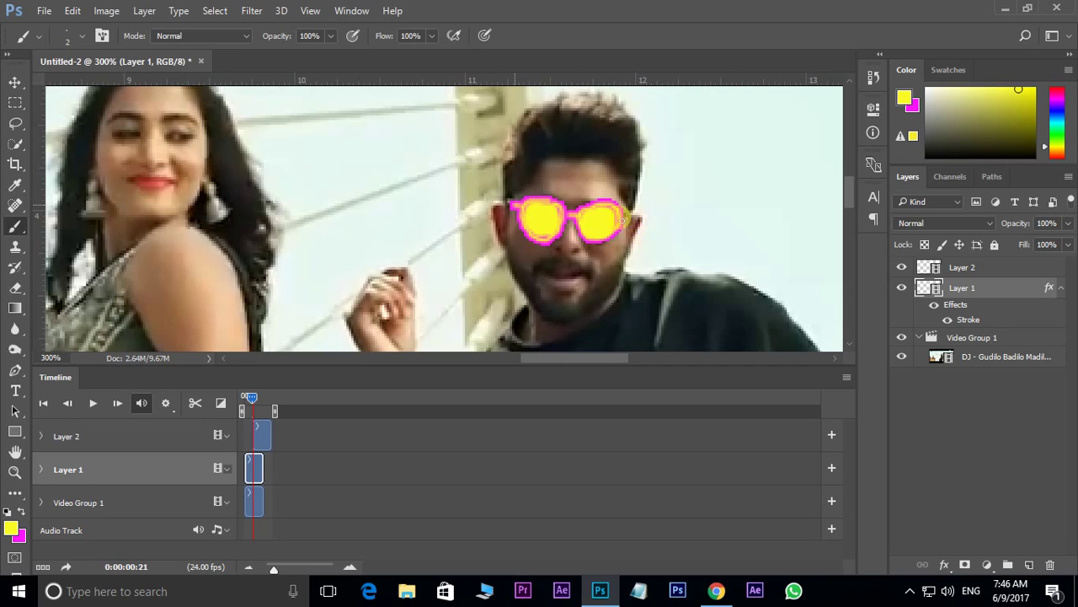
Outline the full sunglasses on Layer 1 at frame 0:00:00:22 and trace only the outer lens edges at 0:00:00:23
key("Right")
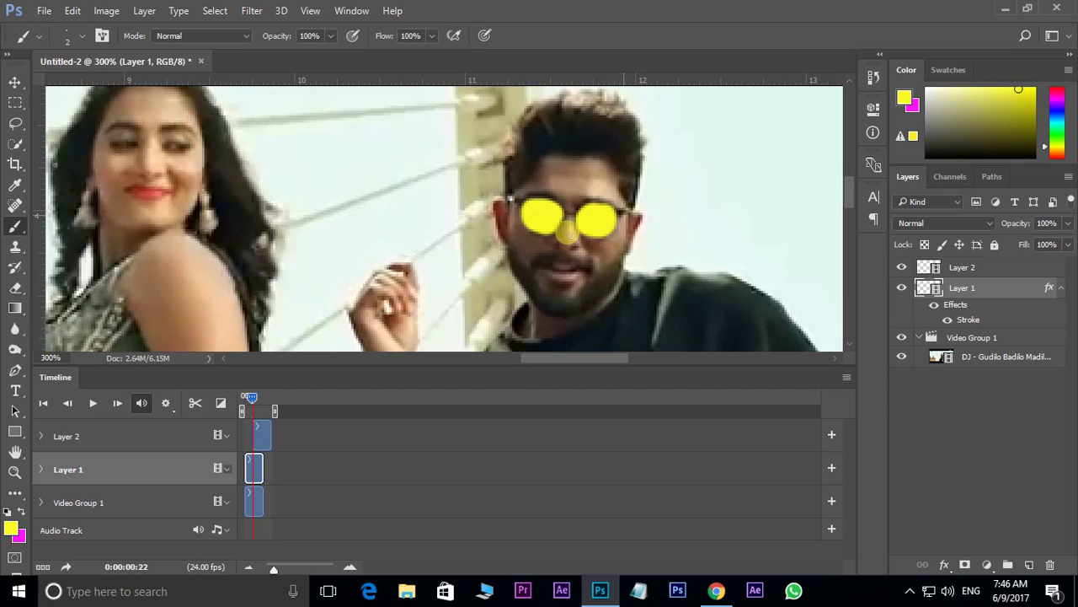
mouse_move(580, 204)
left_mouse_down()
mouse_move(620, 217)
mouse_move(604, 242)
mouse_move(560, 199)
mouse_move(527, 199)
mouse_move(524, 213)
mouse_move(534, 234)
mouse_move(554, 233)
mouse_move(565, 225)
mouse_move(509, 211)
mouse_move(524, 206)
left_mouse_up()
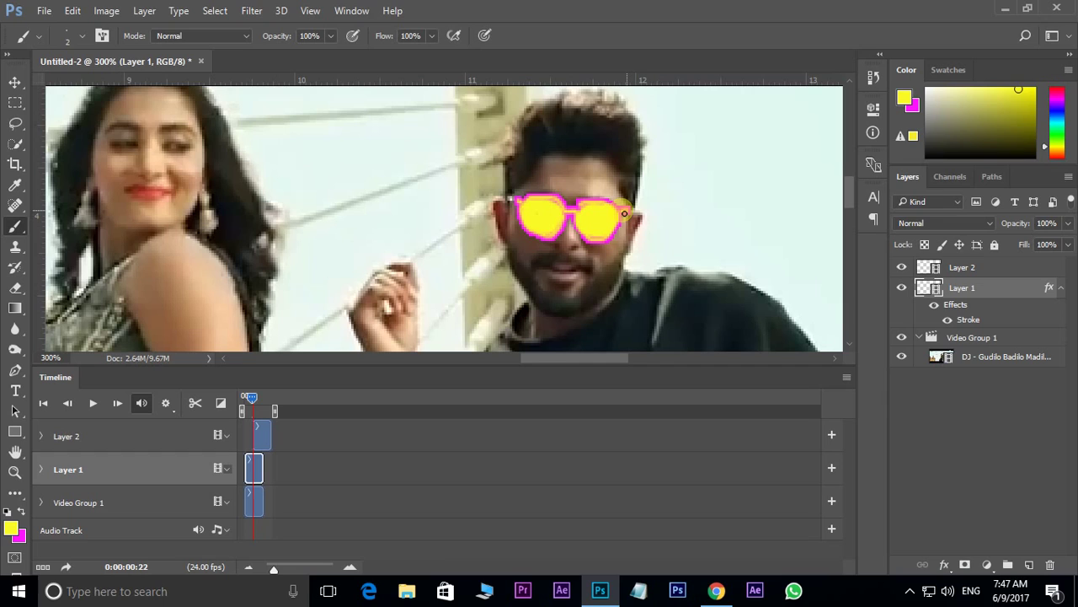
key("Right")
left_click(590, 211)
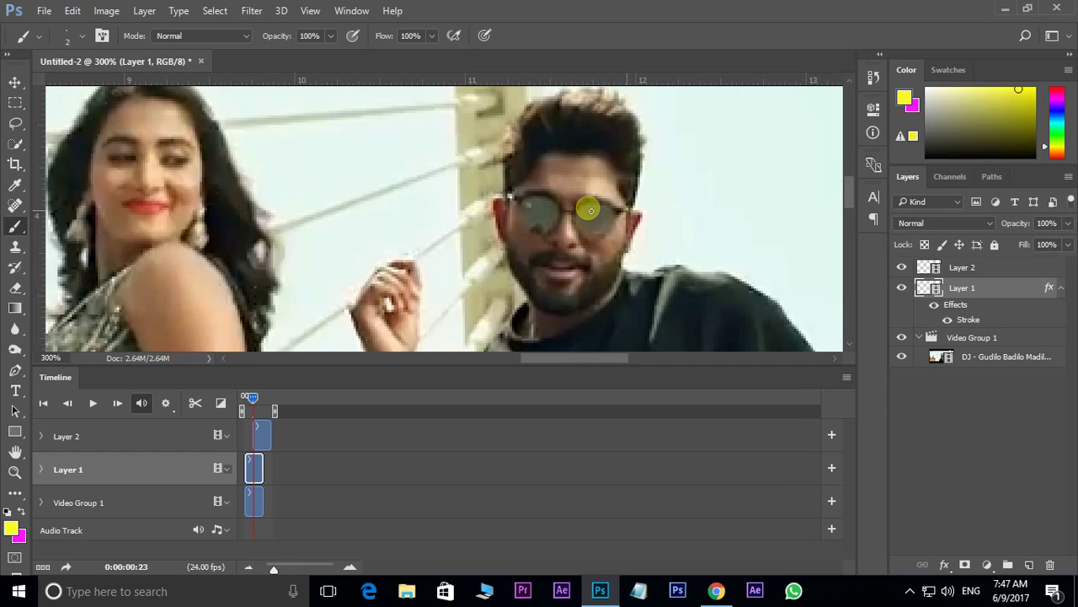
mouse_move(592, 209)
left_mouse_down()
mouse_move(621, 221)
mouse_move(605, 238)
mouse_move(619, 210)
left_mouse_up()
mouse_move(528, 199)
left_mouse_down()
mouse_move(519, 210)
mouse_move(532, 229)
mouse_move(528, 207)
mouse_move(542, 194)
left_mouse_up()
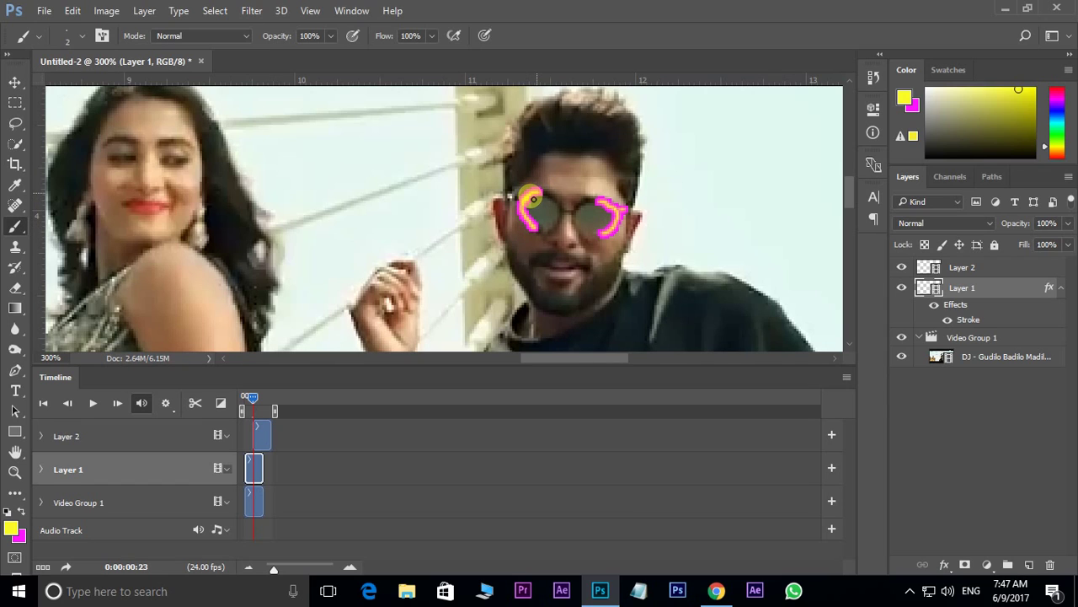
Paint short strokes at both outer corners of the sunglasses on Layer 1 at frames 0:00:01:00 and 0:00:01:01
key("Right")
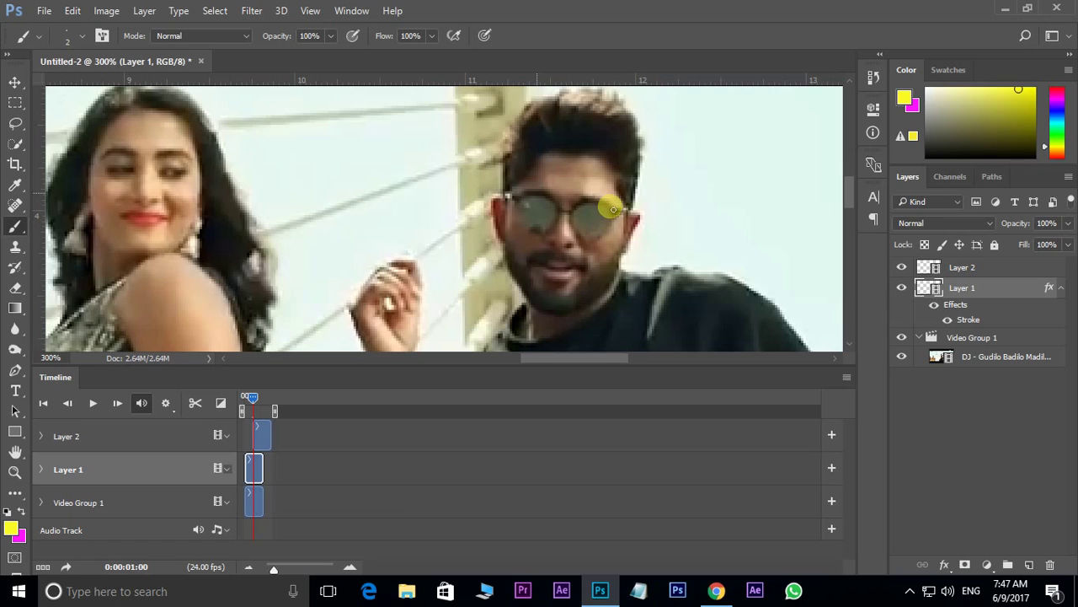
left_click_drag(617, 217, 615, 210)
mouse_move(510, 207)
left_mouse_down()
mouse_move(526, 194)
mouse_move(513, 211)
mouse_move(514, 200)
left_mouse_up()
key("Right")
left_click_drag(611, 214, 619, 217)
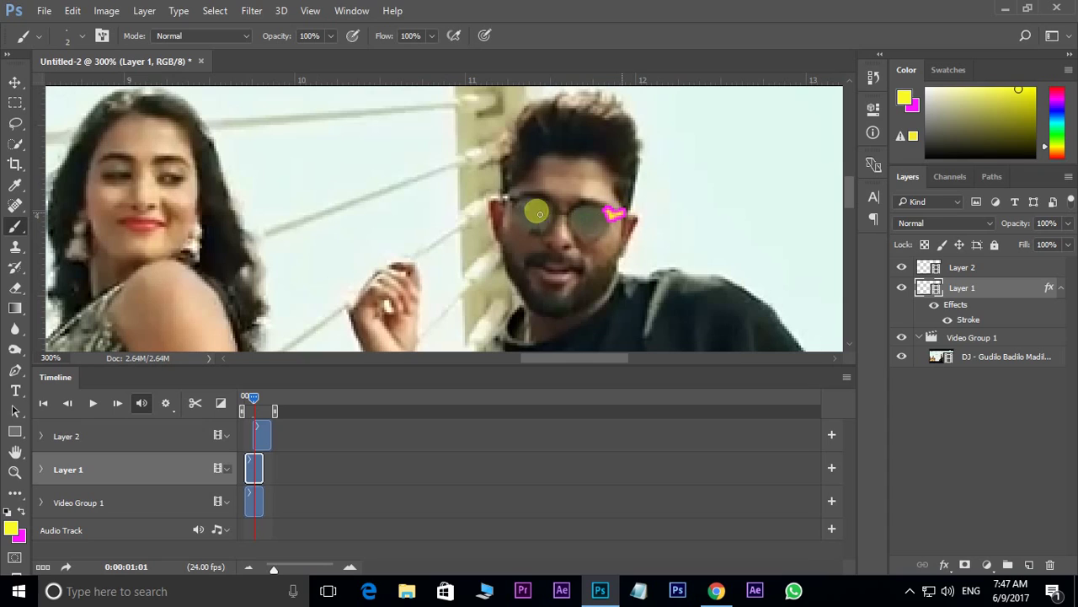
left_click_drag(504, 207, 515, 206)
Add small marks at the outer corners of the sunglasses on Layer 1 across frames 0:00:01:02 to 0:00:01:04
key("Right")
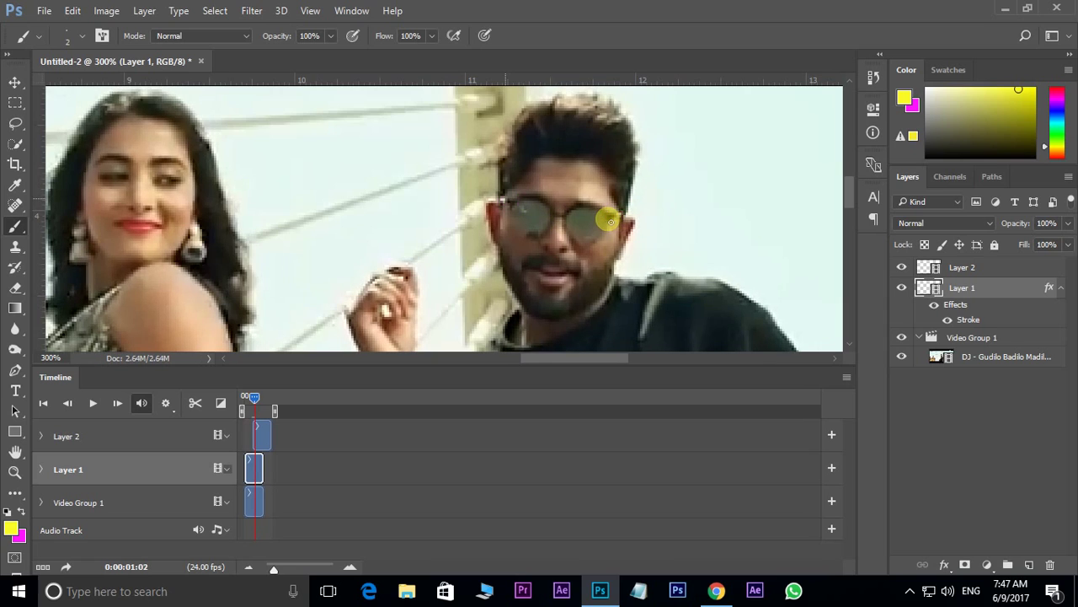
left_click_drag(610, 221, 619, 218)
left_click(513, 199)
left_click_drag(512, 202, 553, 212)
key("Right")
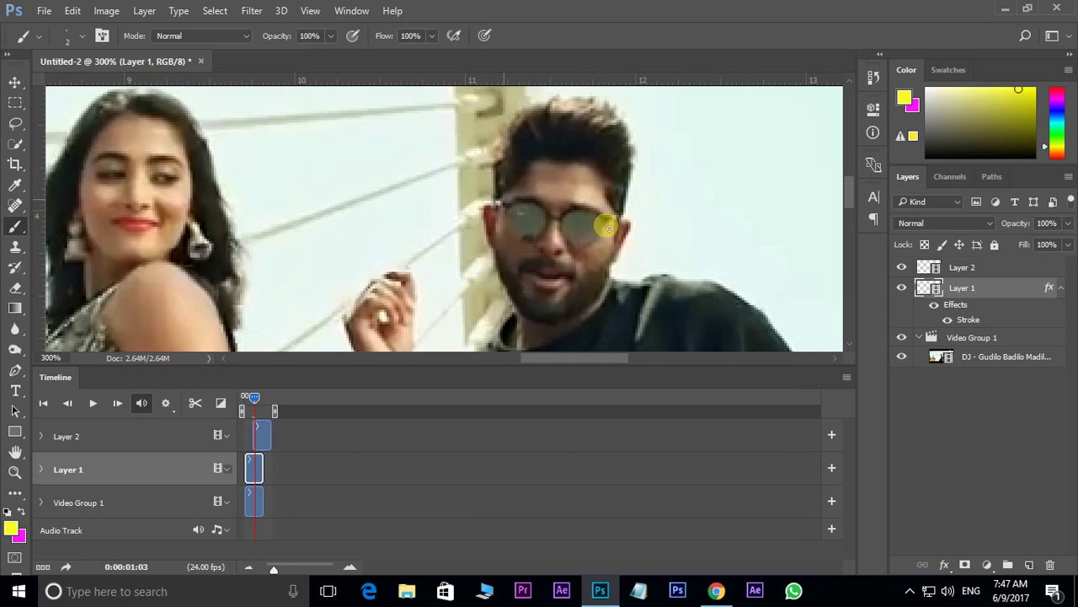
left_click(615, 222)
key("Right")
left_click(616, 220)
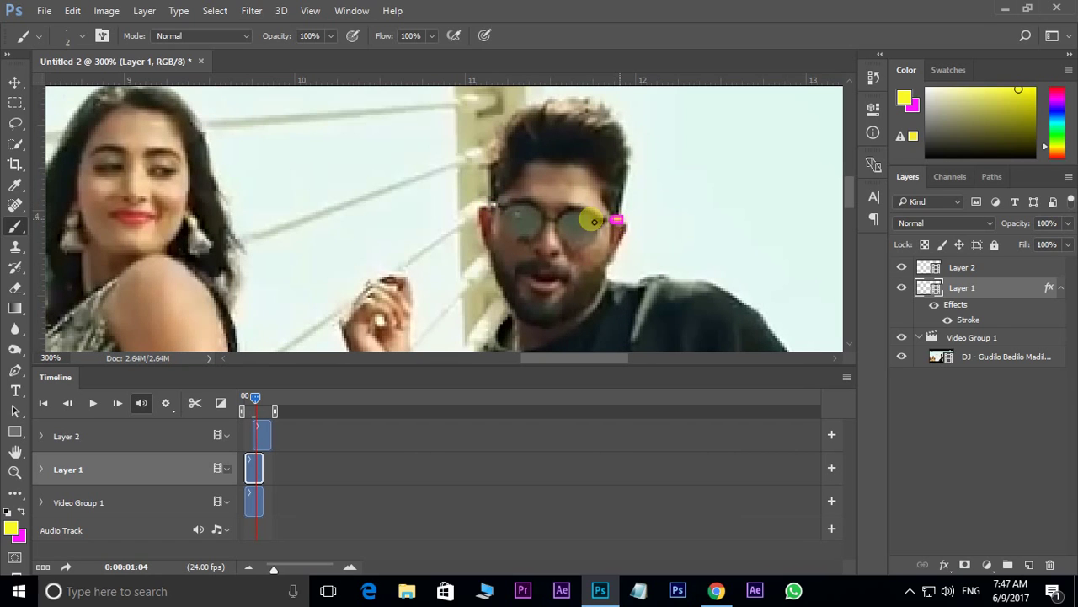
left_click(492, 206)
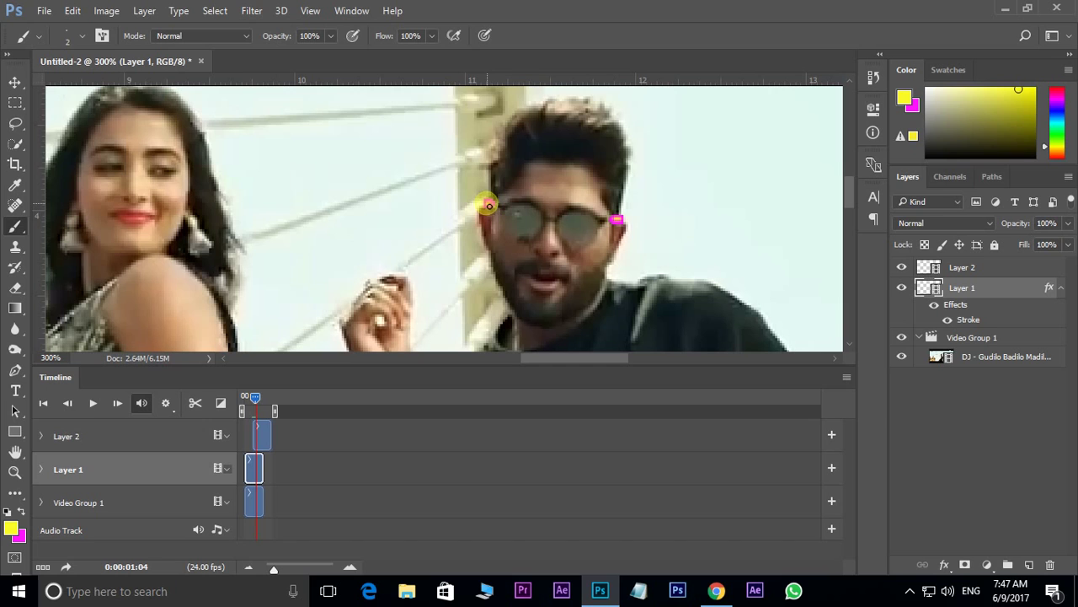
Step back and forth through the painted frames to check the sunglasses outlines and lens fills
key("Left")
key("Left")
key("Left")
key("Left")
key("Left")
key("Left")
key("Left")
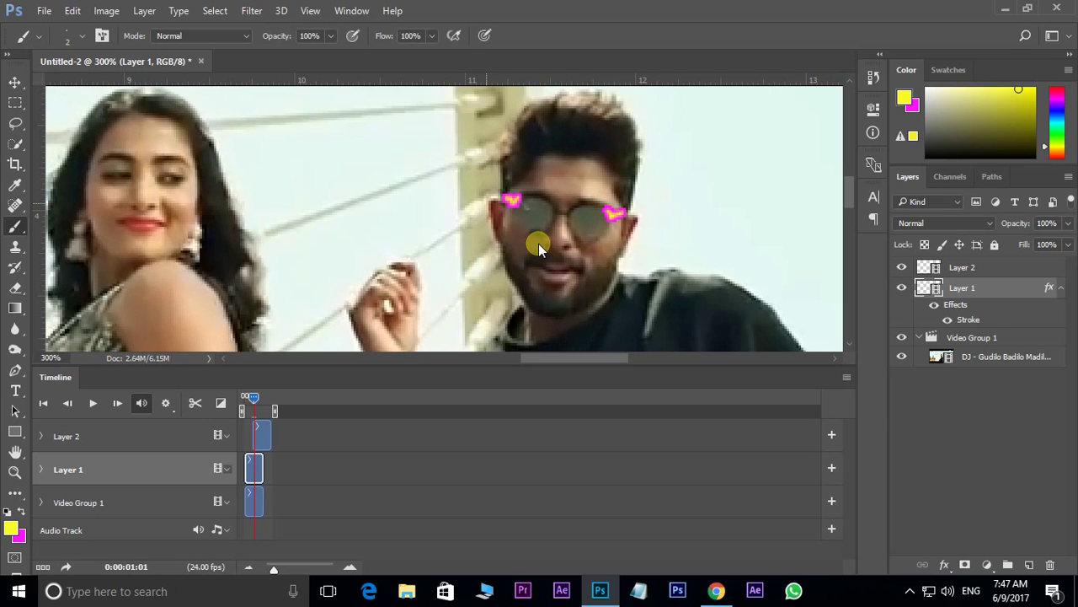
key("Left")
key("Left")
key("Left")
key("Left")
key("Left")
key("Left")
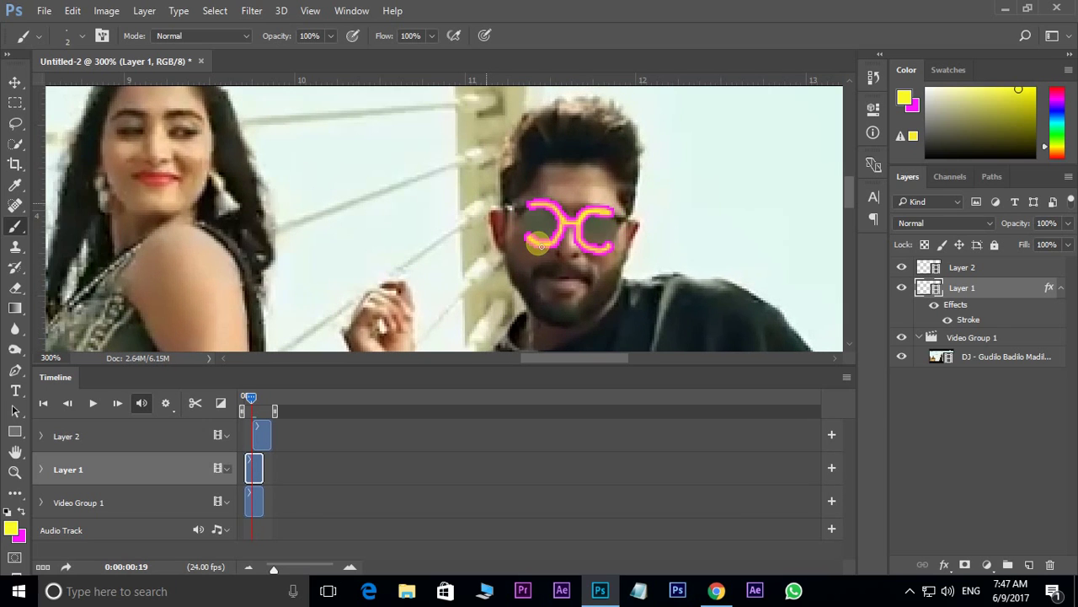
key("Right")
key("Right")
key("Right")
key("Right")
key("Right")
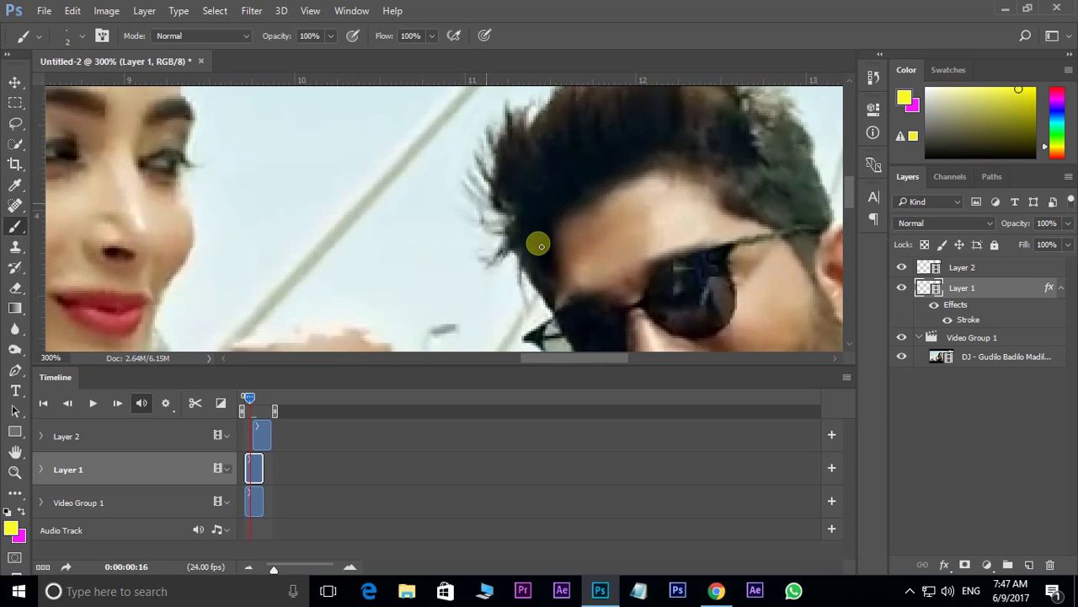
key("Right")
key("Right")
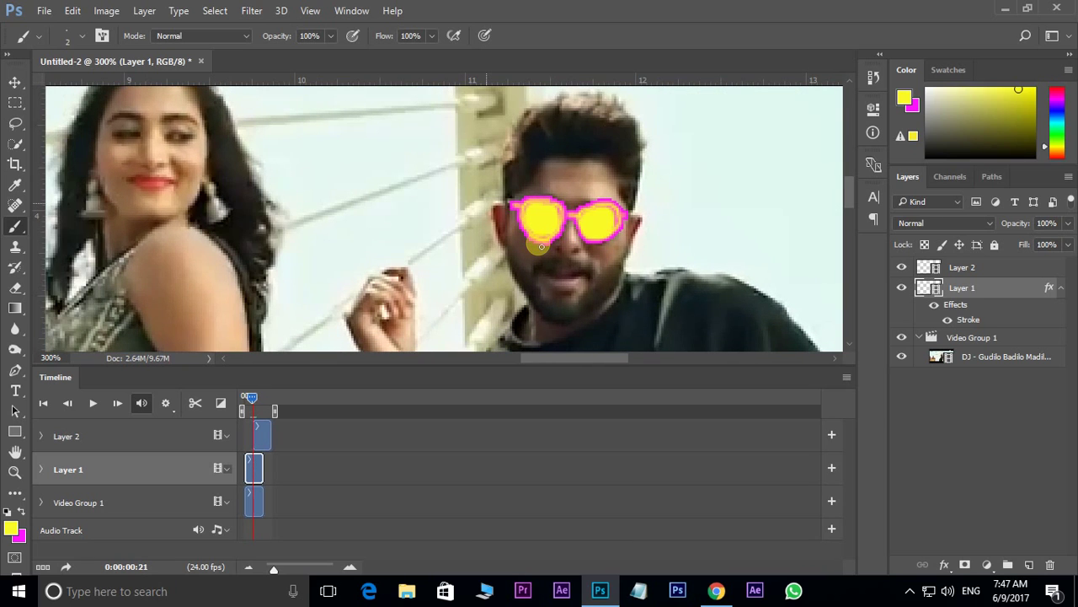
key("Left")
key("Left")
key("Left")
key("Left")
key("Left")
key("Left")
key("Left")
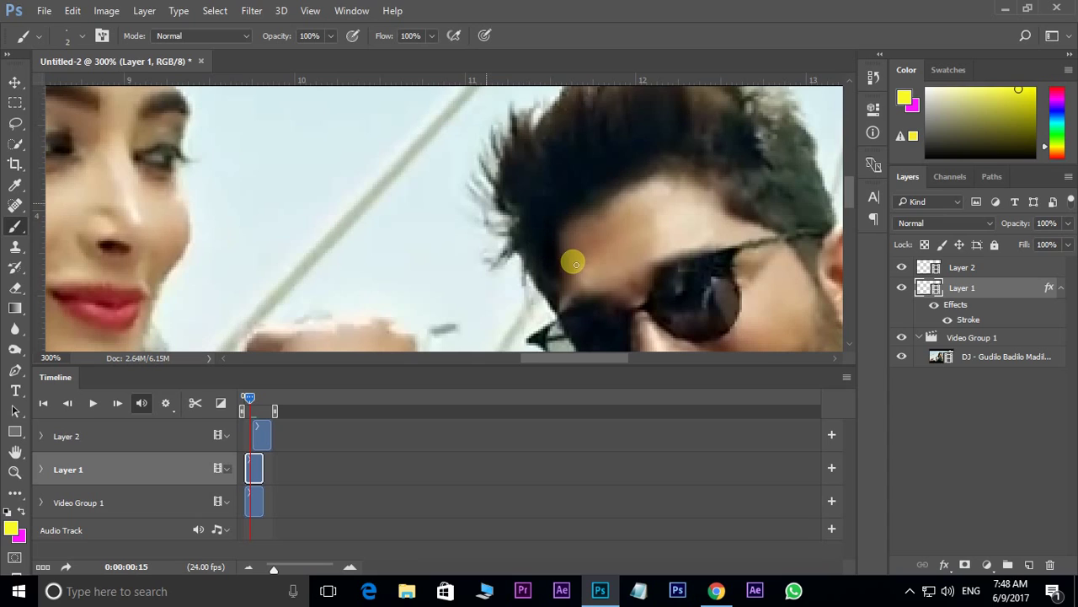
Play the animation repeatedly from near its start, viewing it at 100% zoom, to review the scribble effect
key("space")
key("space")
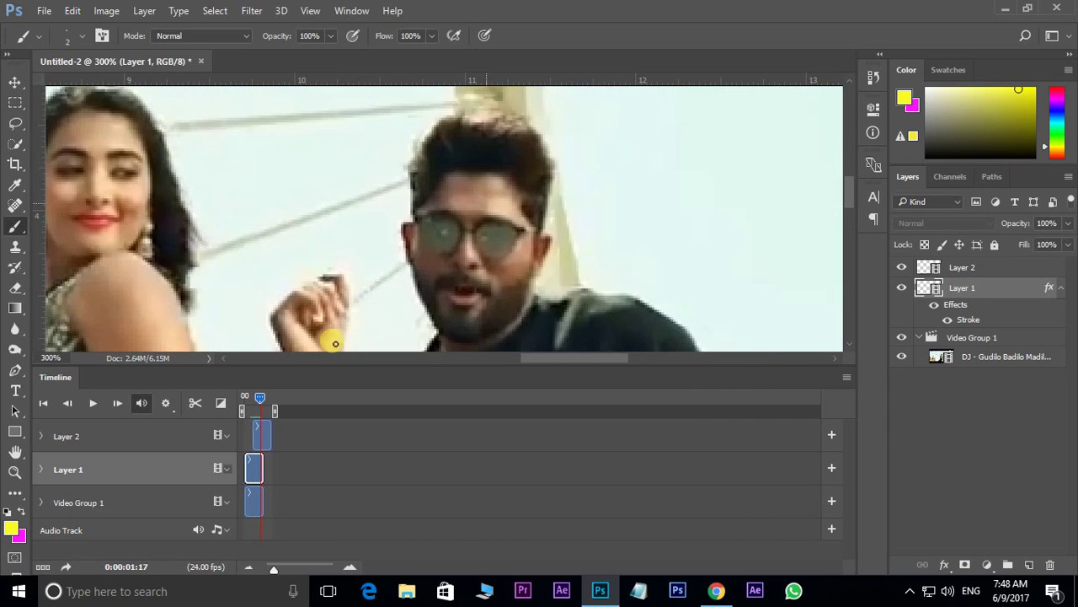
left_click_drag(266, 394, 245, 393)
key("space")
key("ctrl+1")
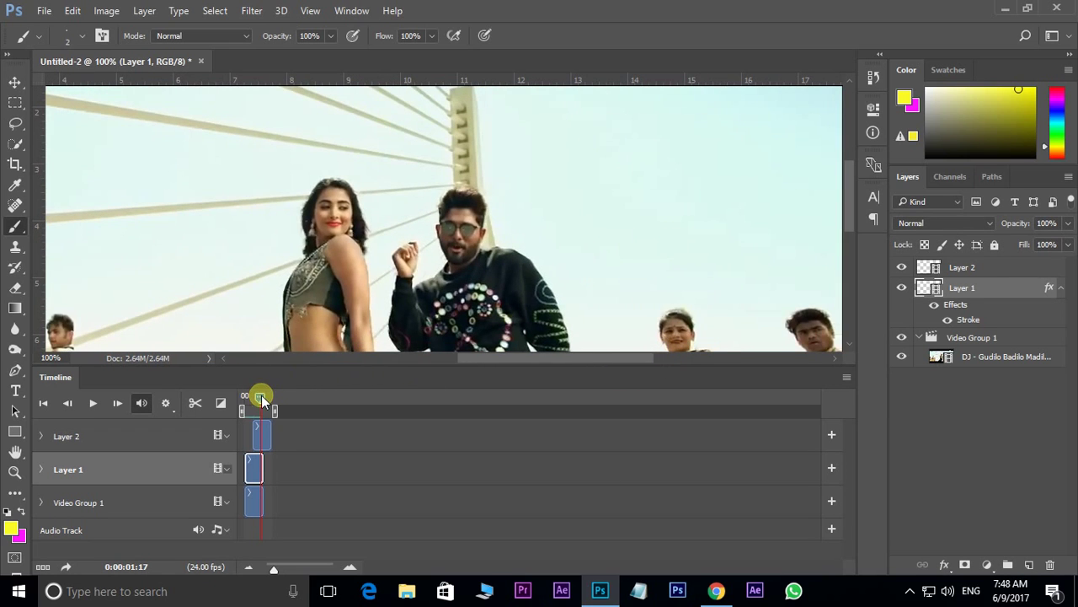
left_click_drag(262, 395, 243, 396)
key("space")
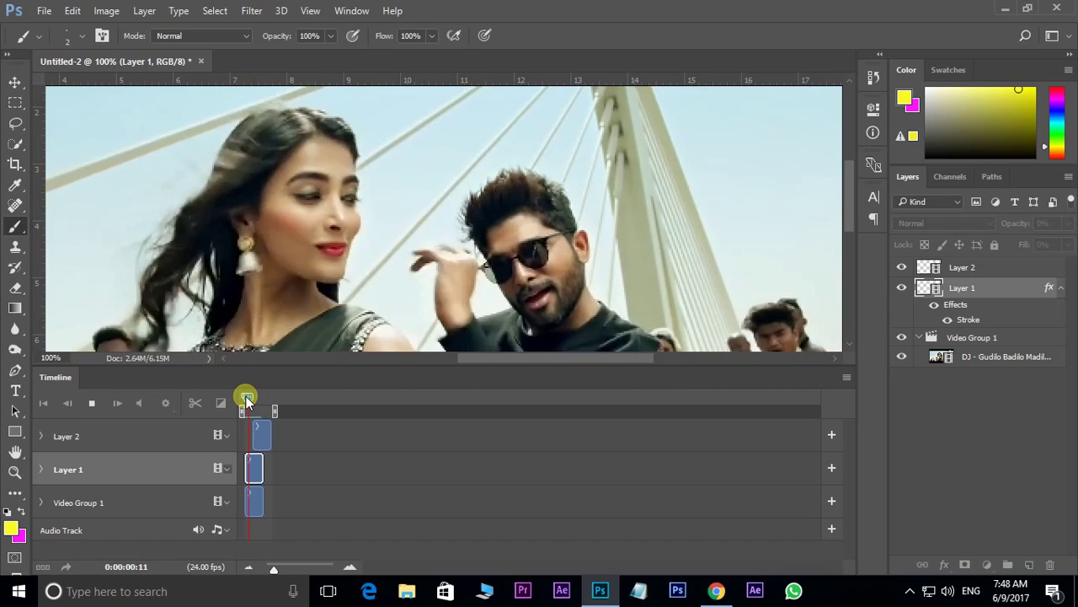
left_click(262, 395)
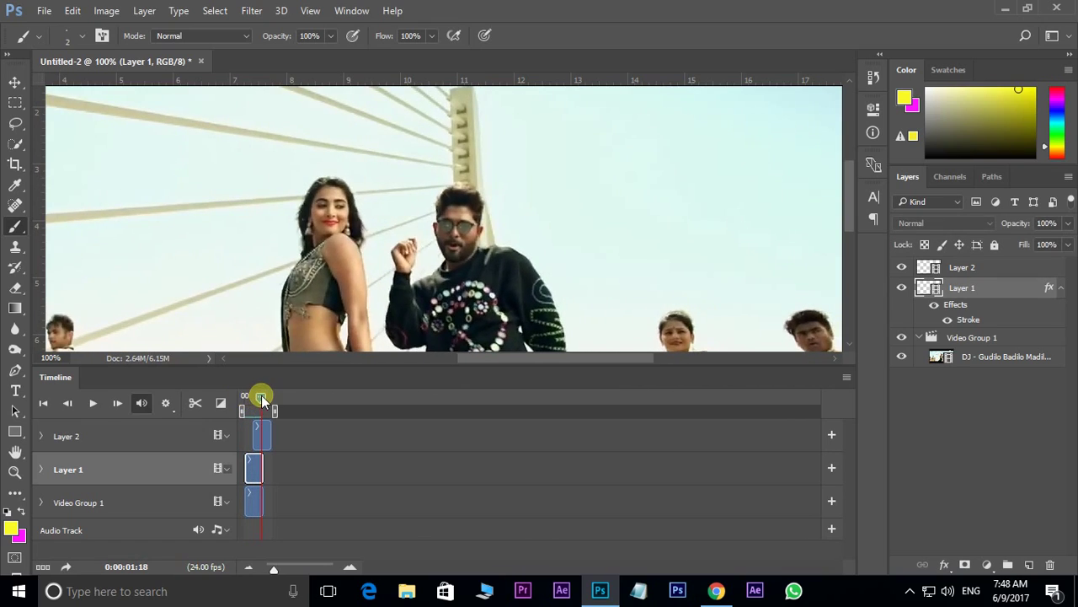
left_click_drag(261, 396, 248, 395)
key("space")
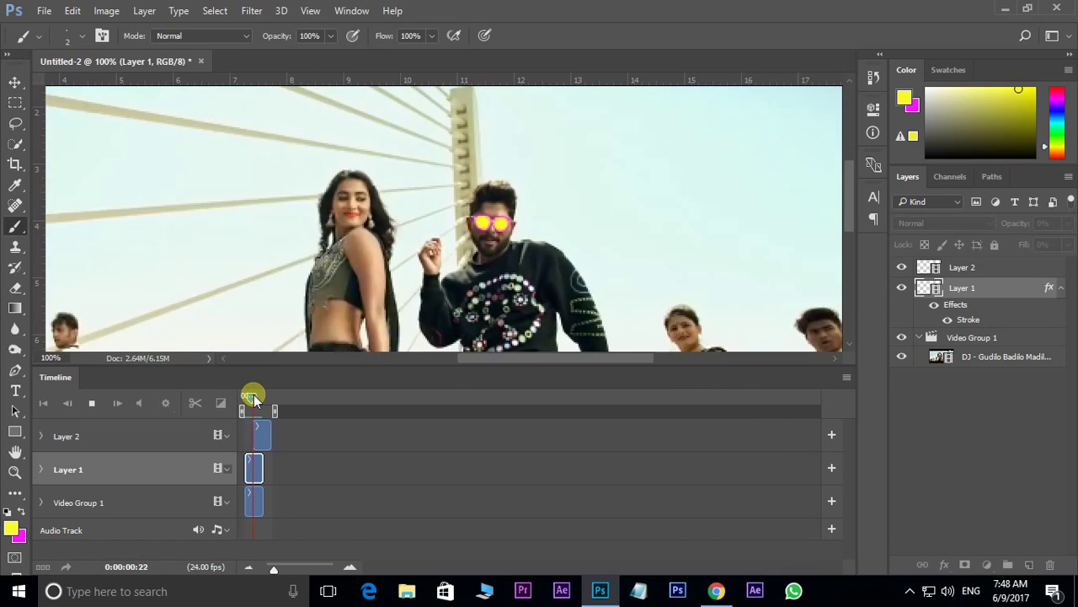